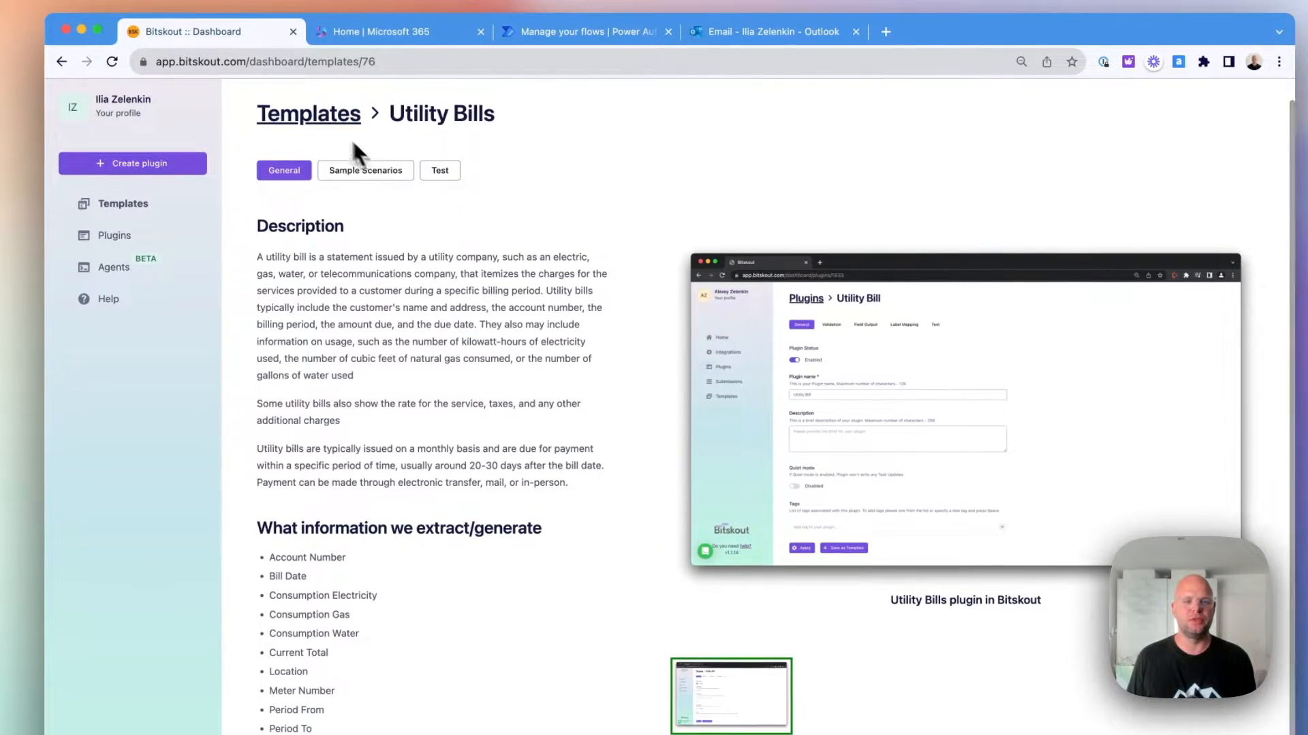
Create a plugin from the Utility Bills template with MS Power Automate as the tool that uses it.
{"action": "left_click_drag", "start_coordinate": [495, 117], "coordinate": [401, 120]}
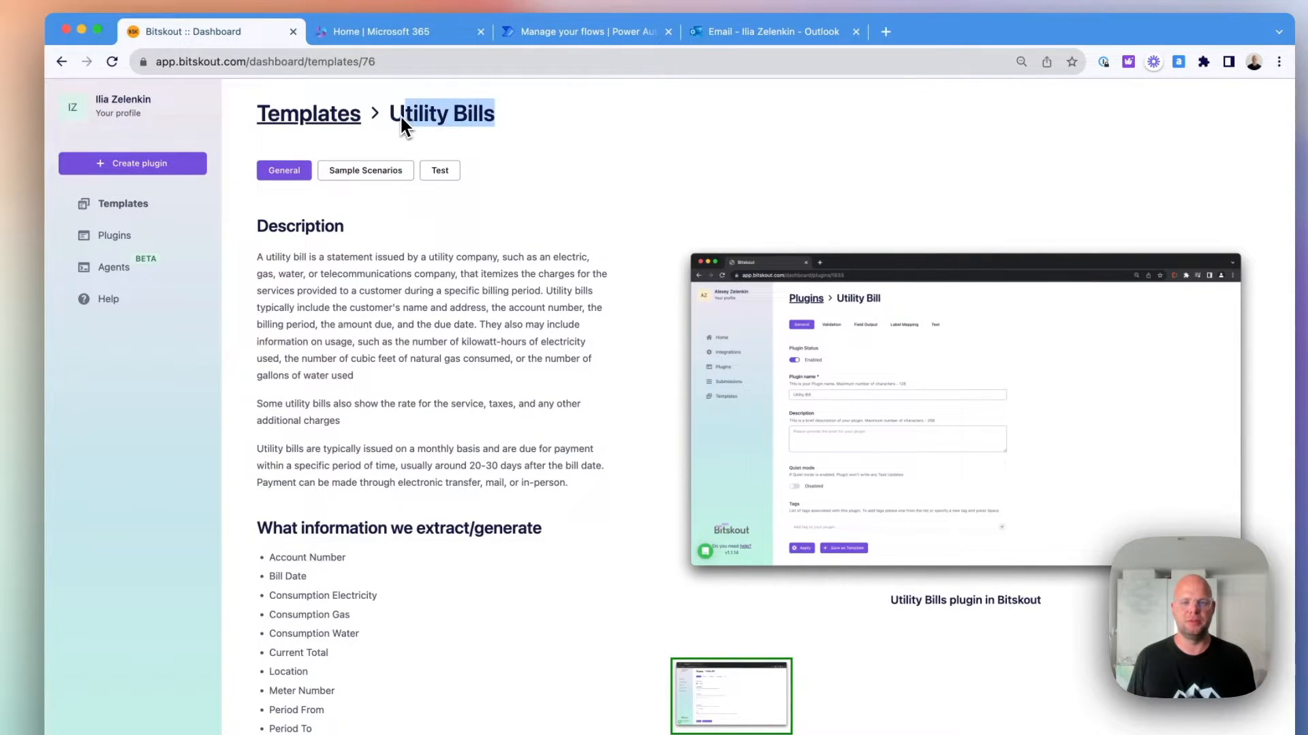
{"action": "scroll", "coordinate": [493, 268], "scroll_direction": "down", "scroll_amount": 1}
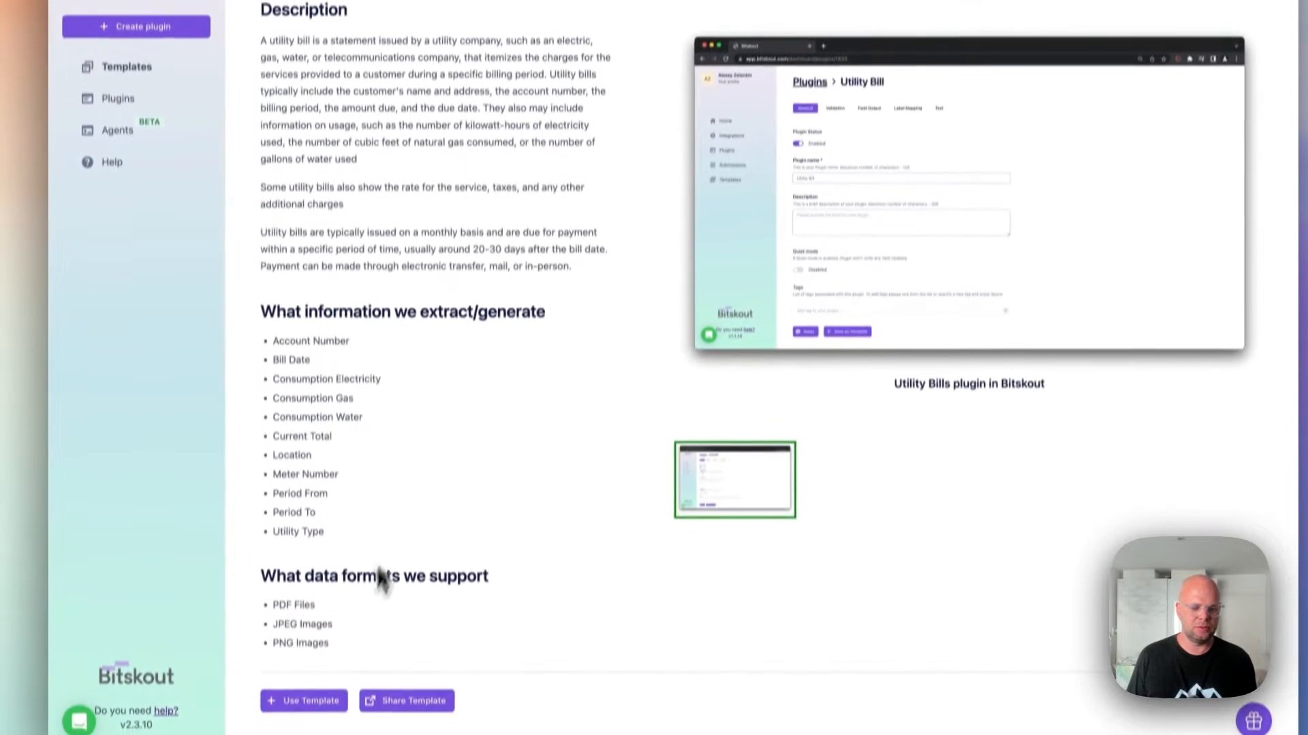
{"action": "left_click", "coordinate": [315, 700]}
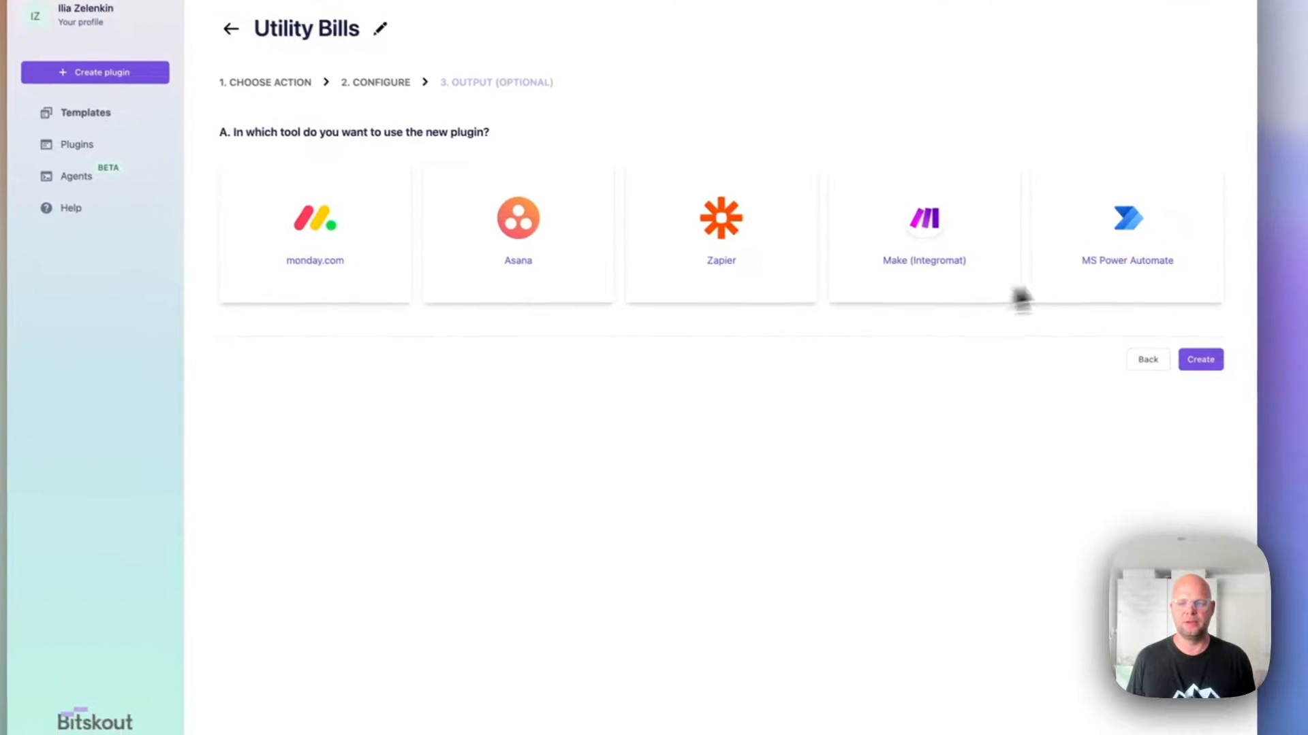
{"action": "left_click", "coordinate": [1144, 276]}
{"action": "left_click", "coordinate": [1182, 648]}
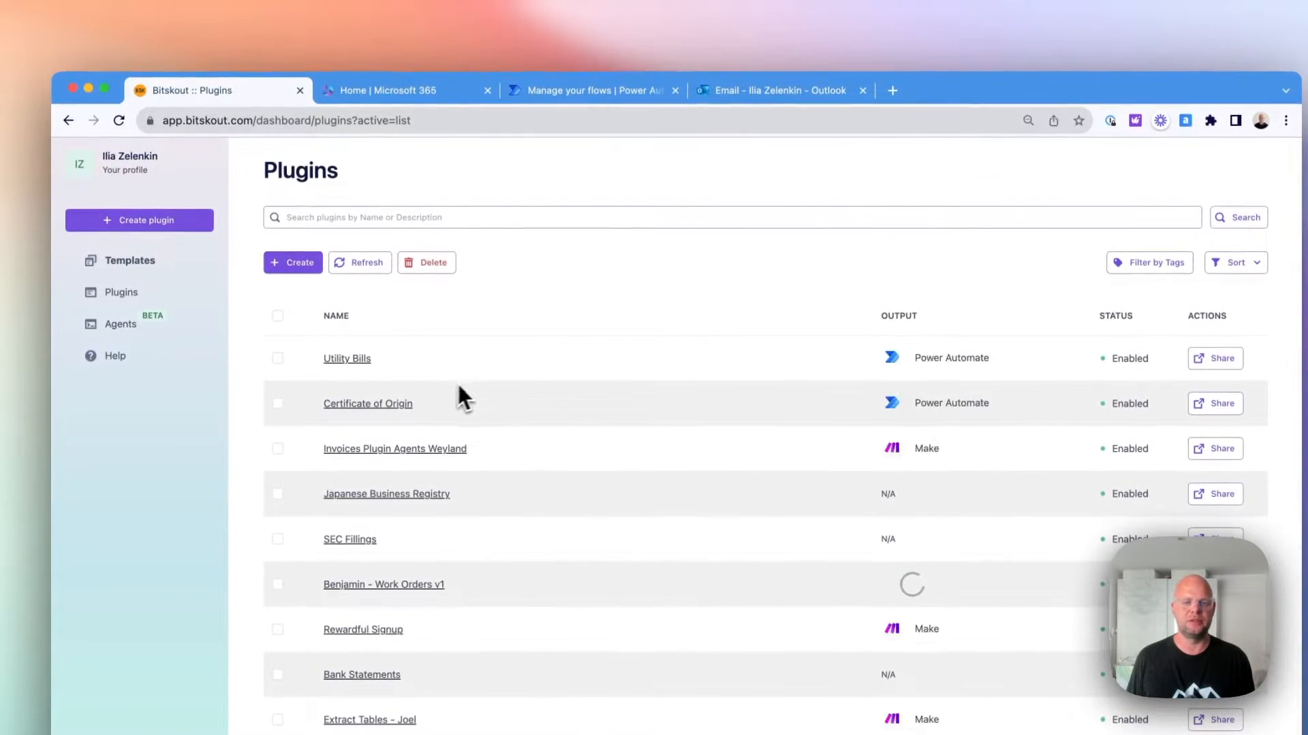
Switch to Power Automate and start a new automated cloud flow named Utility Bill.
{"action": "left_click", "coordinate": [602, 95]}
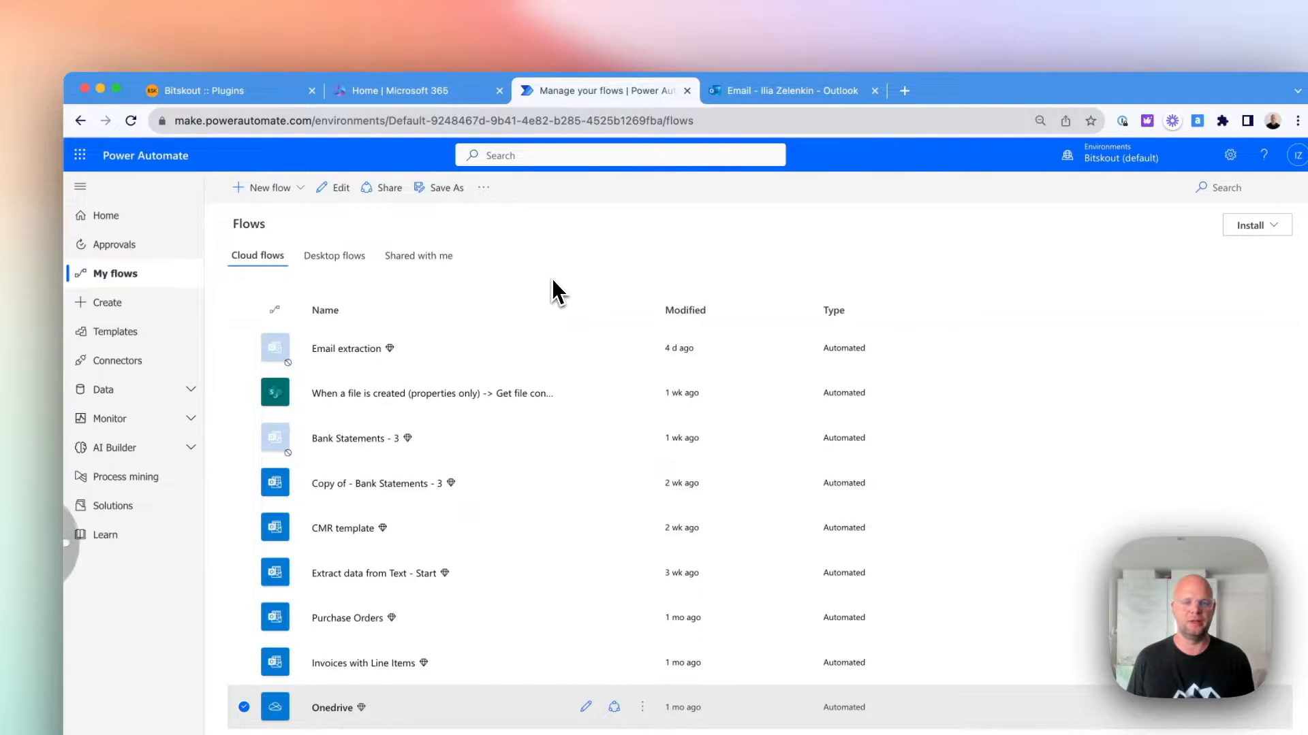
{"action": "left_click", "coordinate": [267, 190]}
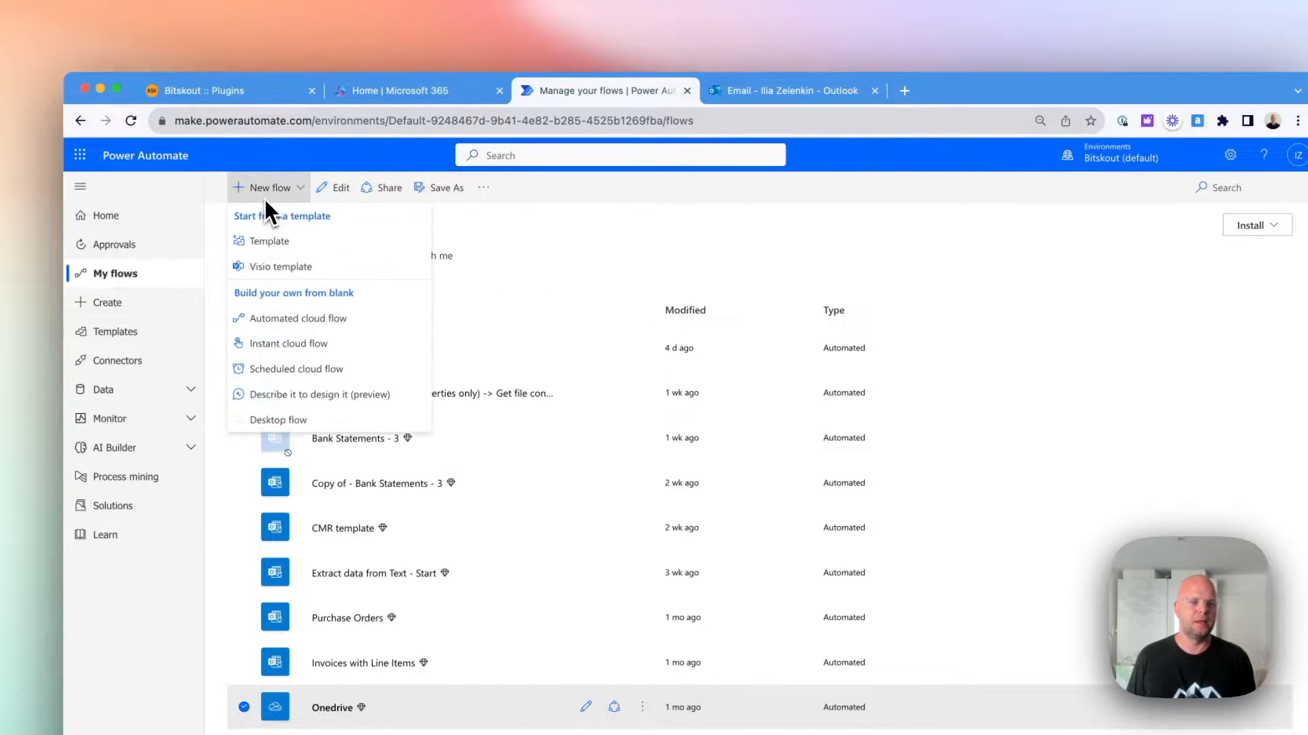
{"action": "left_click", "coordinate": [335, 310]}
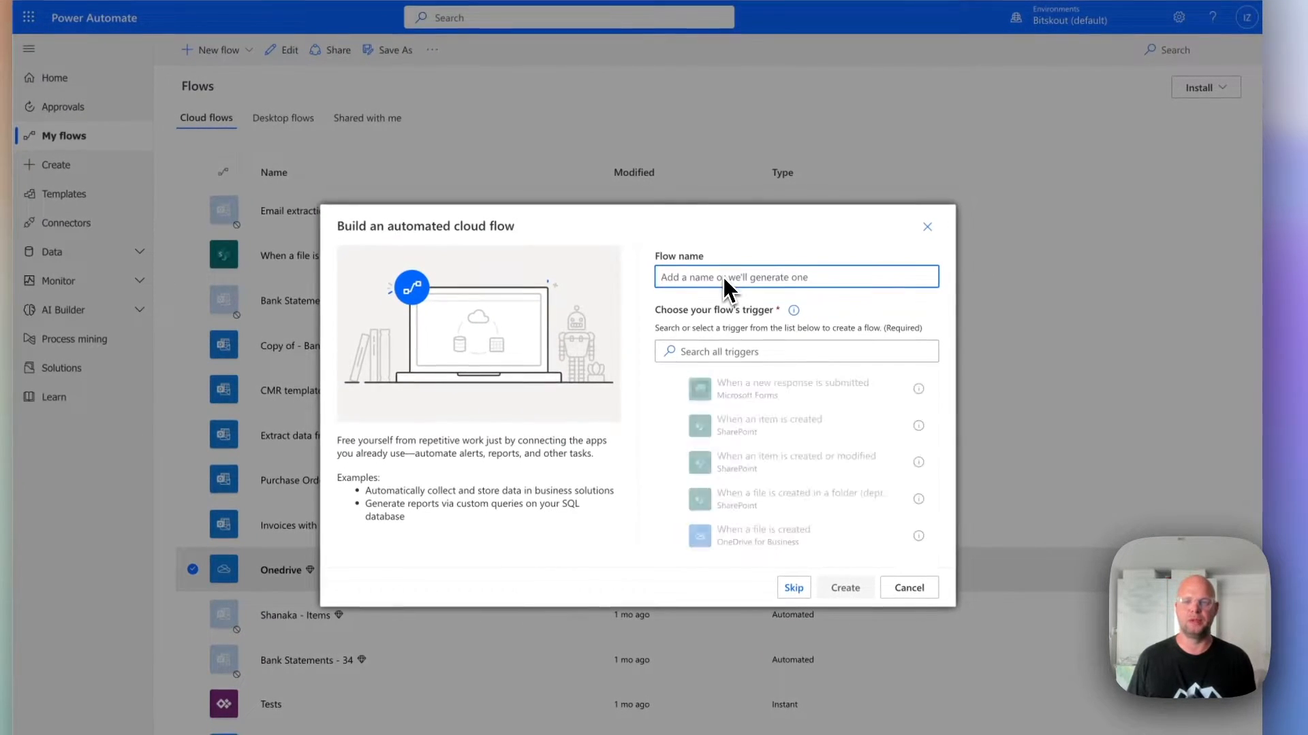
{"action": "type", "text": "OUtlook"}
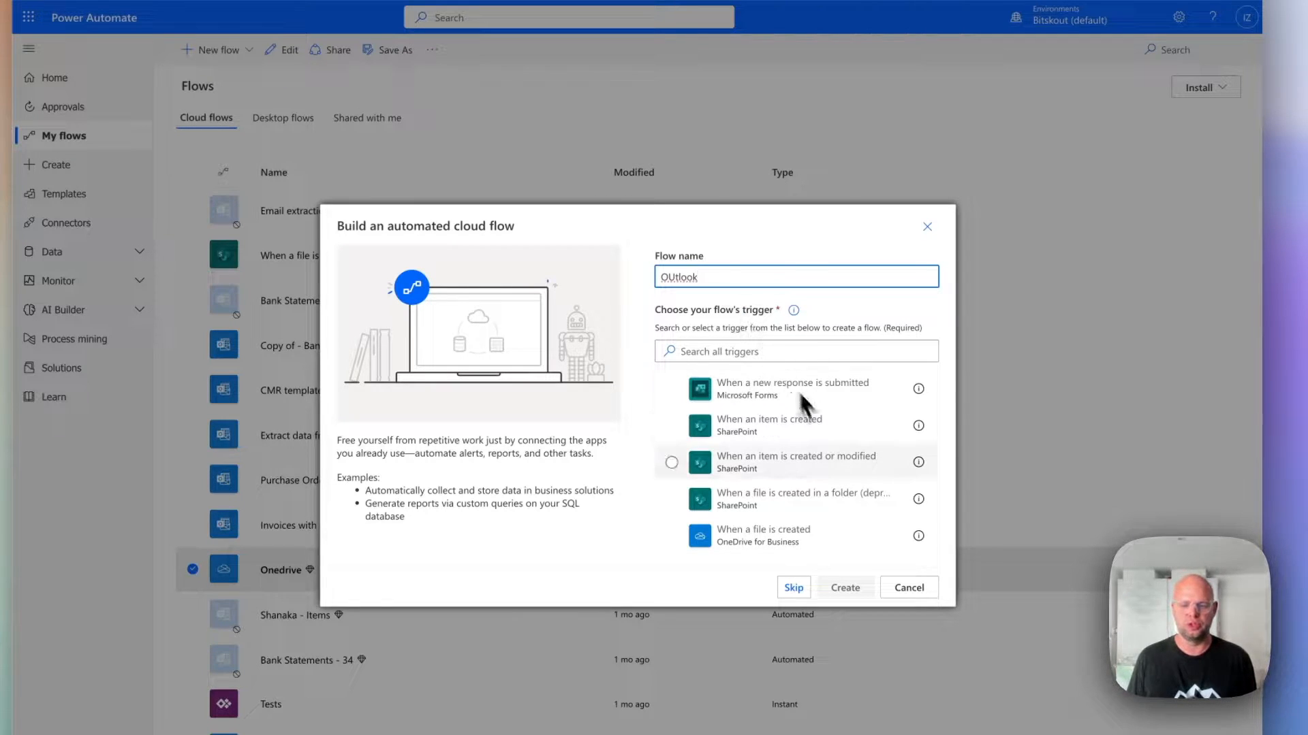
{"action": "left_click_drag", "start_coordinate": [700, 277], "coordinate": [645, 285]}
{"action": "type", "text": "Utilit"}
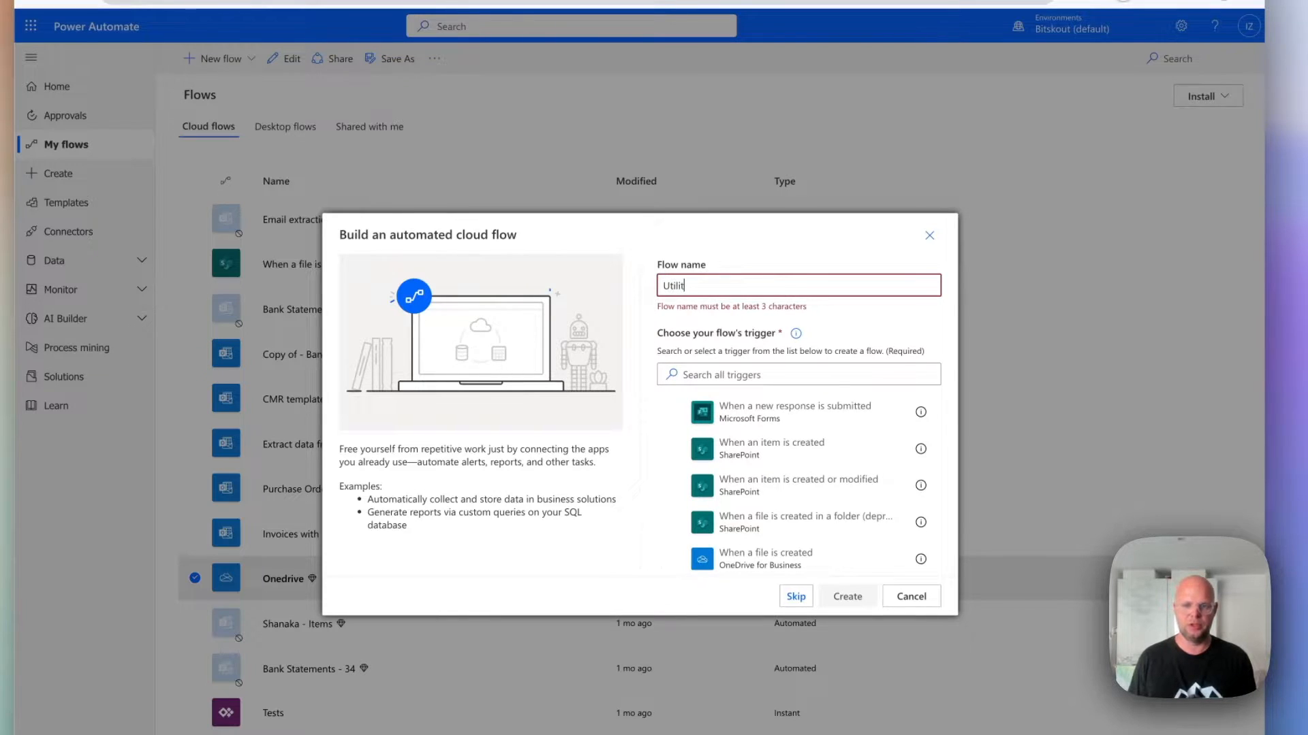
{"action": "type", "text": "ill"}
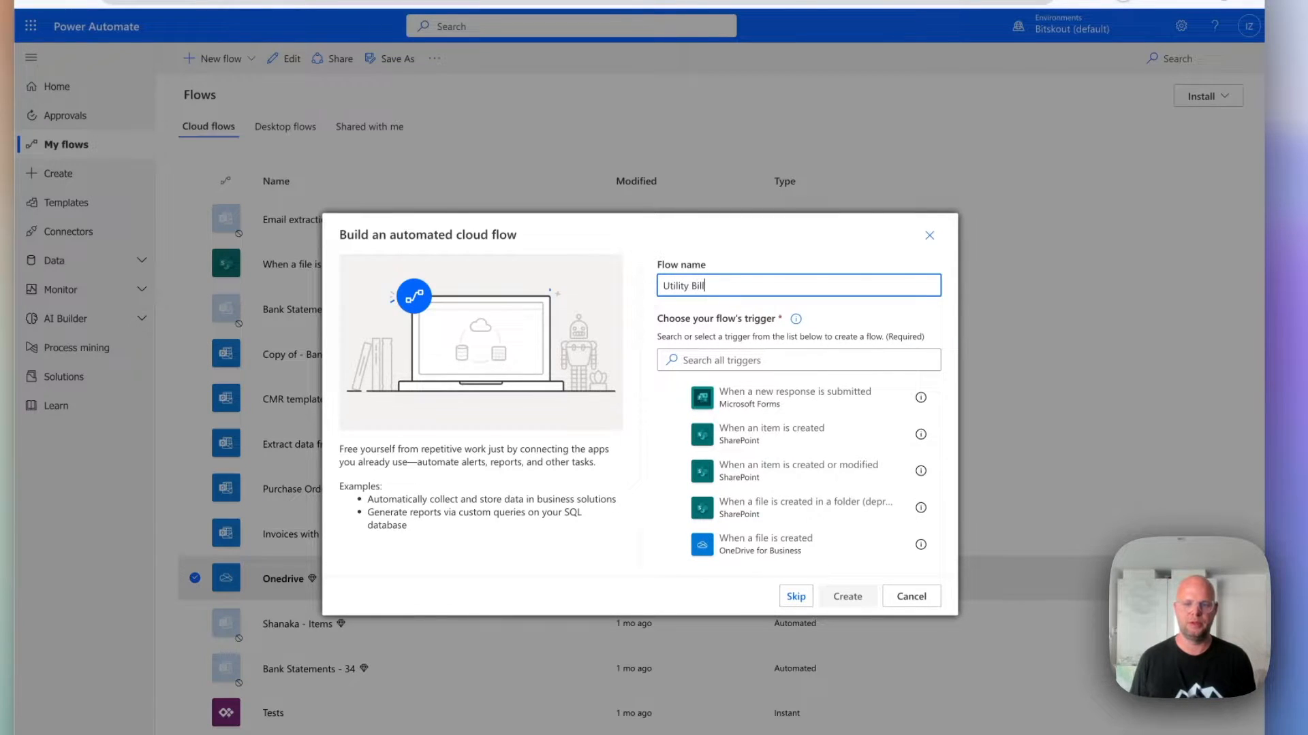
Search the triggers for Outlook and create the flow with the Office 365 Outlook trigger When a new email arrives (V3).
{"action": "left_click", "coordinate": [734, 362]}
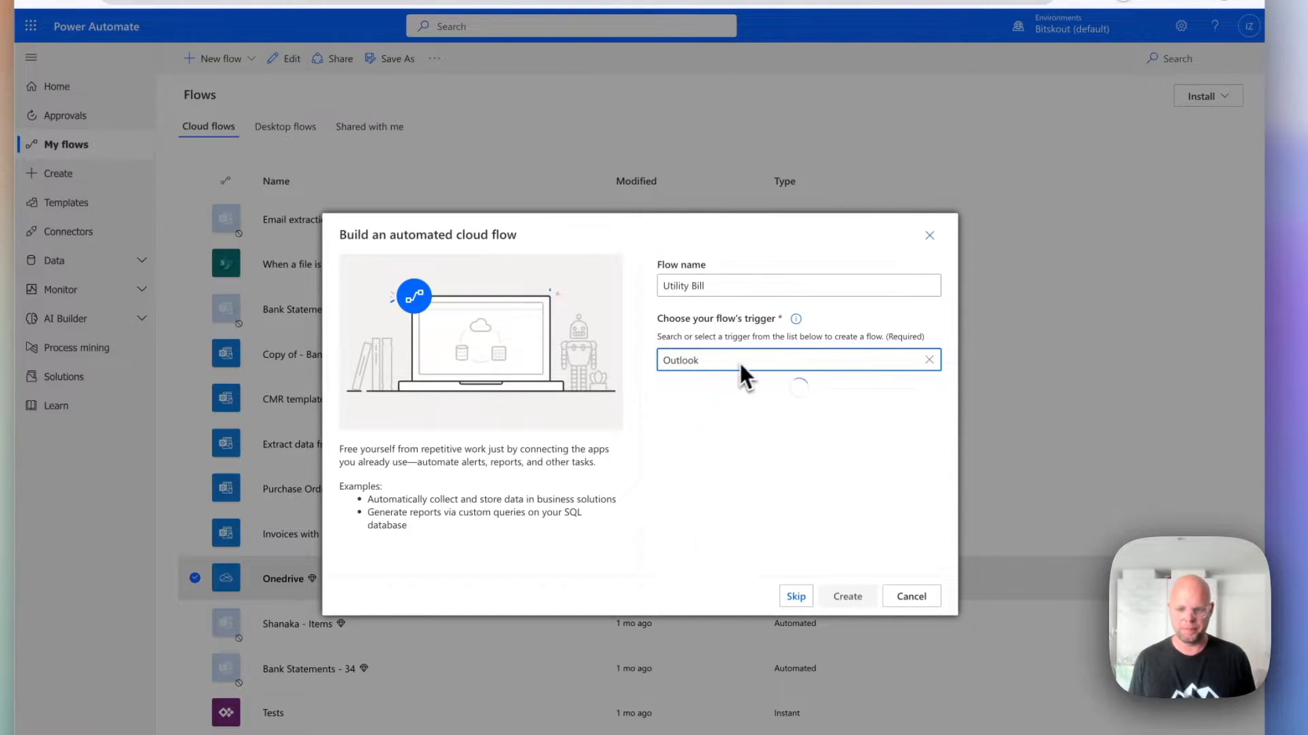
{"action": "scroll", "coordinate": [814, 448], "scroll_direction": "down", "scroll_amount": 1}
{"action": "scroll", "coordinate": [814, 452], "scroll_direction": "down", "scroll_amount": 1}
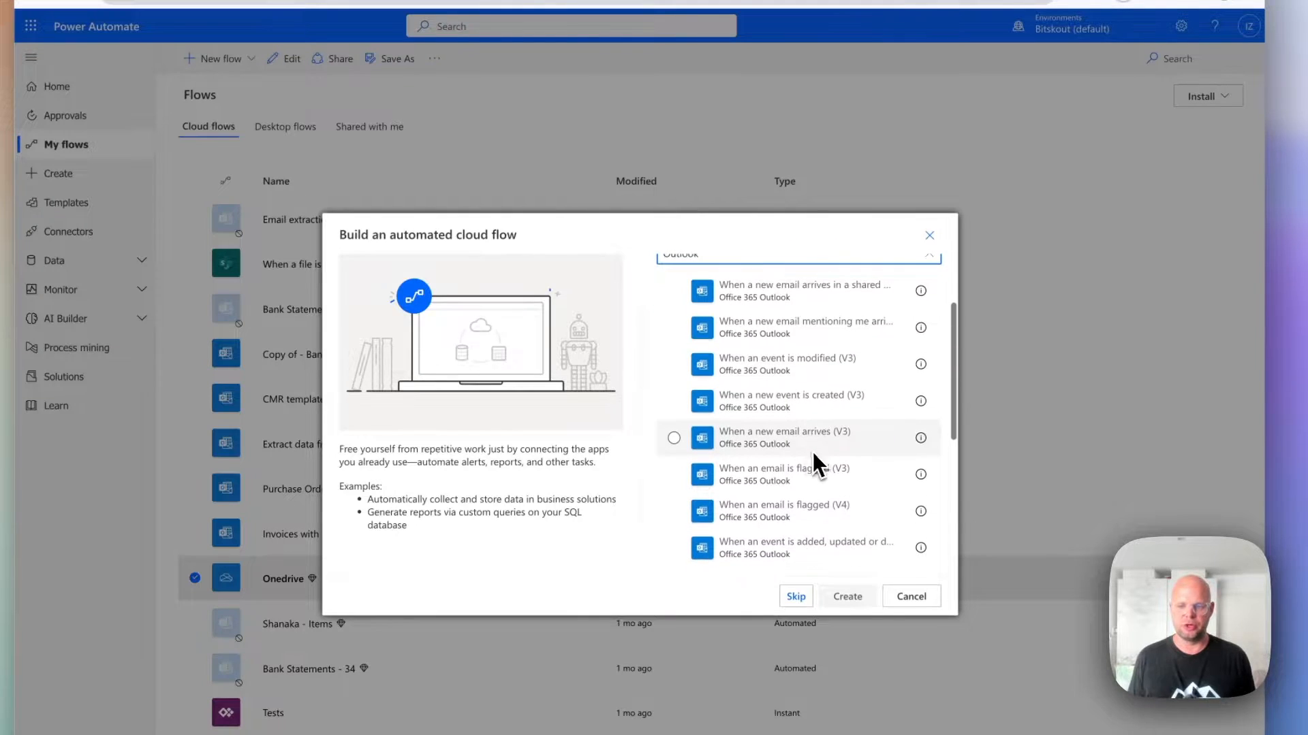
{"action": "left_click", "coordinate": [758, 439]}
{"action": "left_click", "coordinate": [847, 596]}
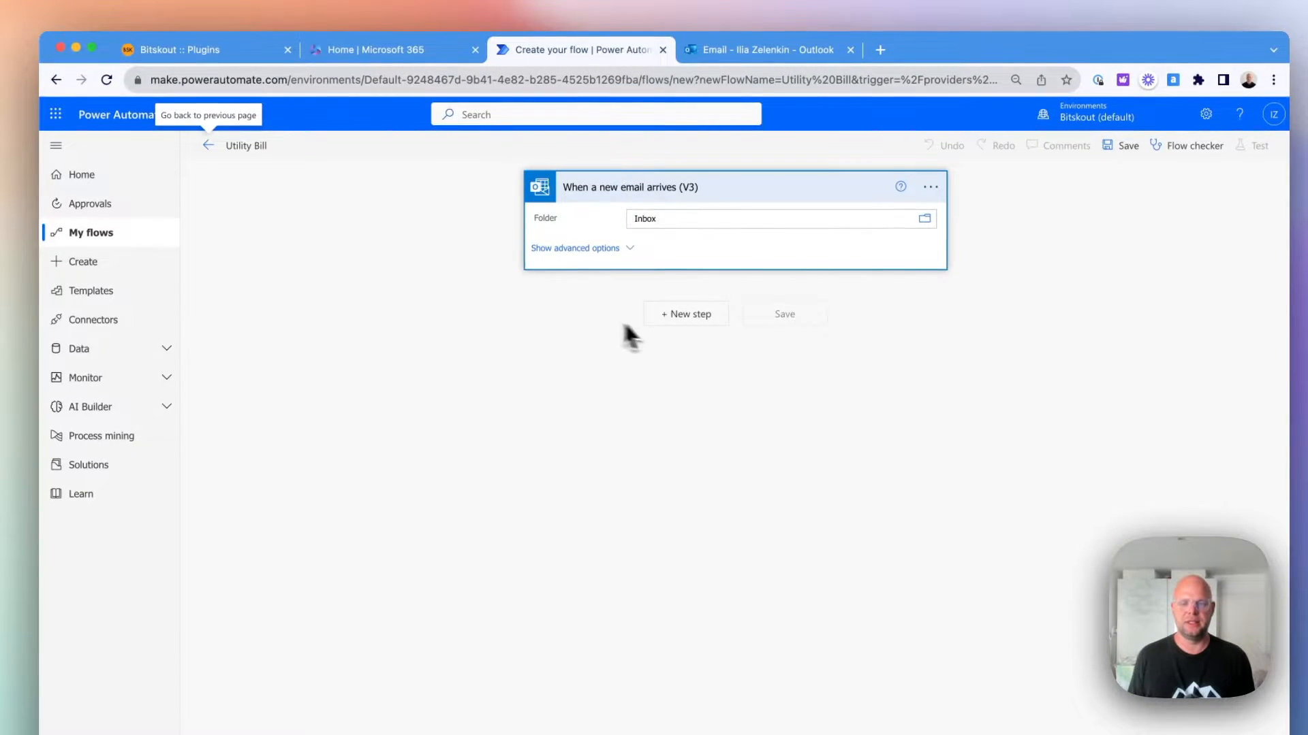
Add the Office 365 Outlook action Get Attachment (V2) after the email trigger.
{"action": "left_click", "coordinate": [705, 321]}
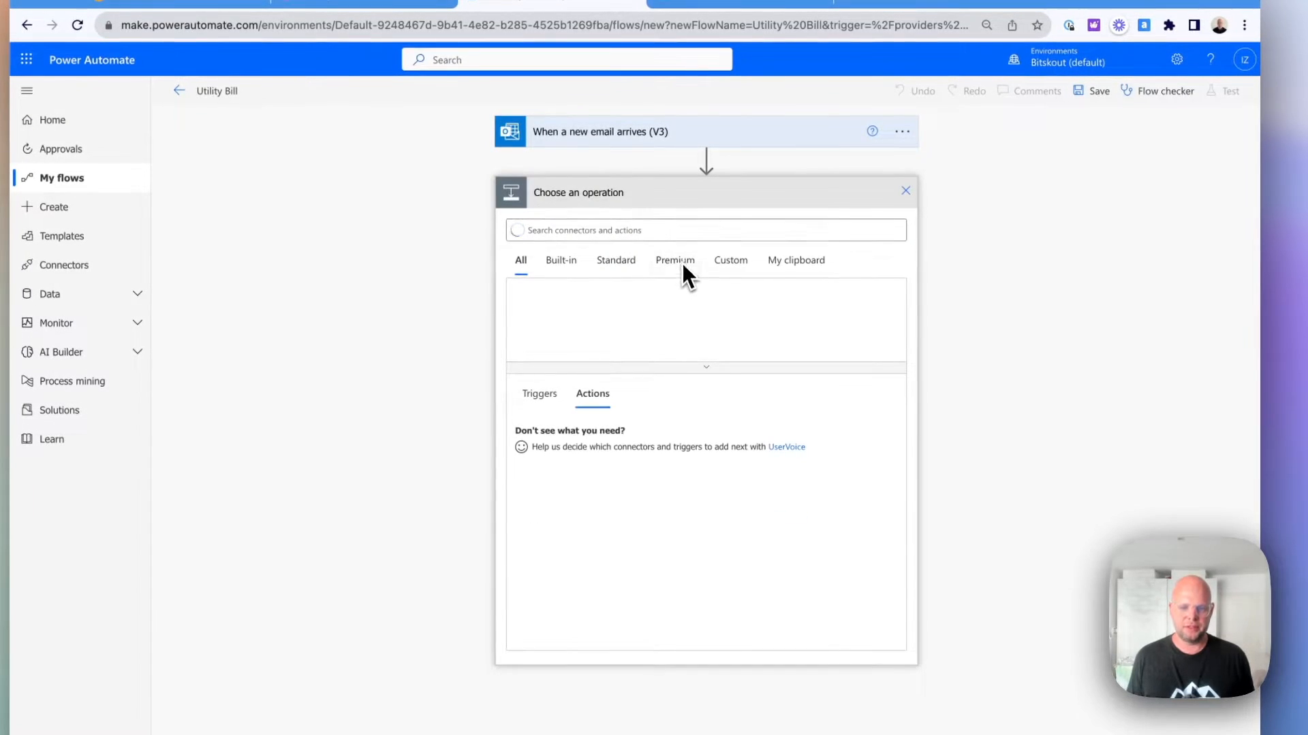
{"action": "type", "text": "Gett"}
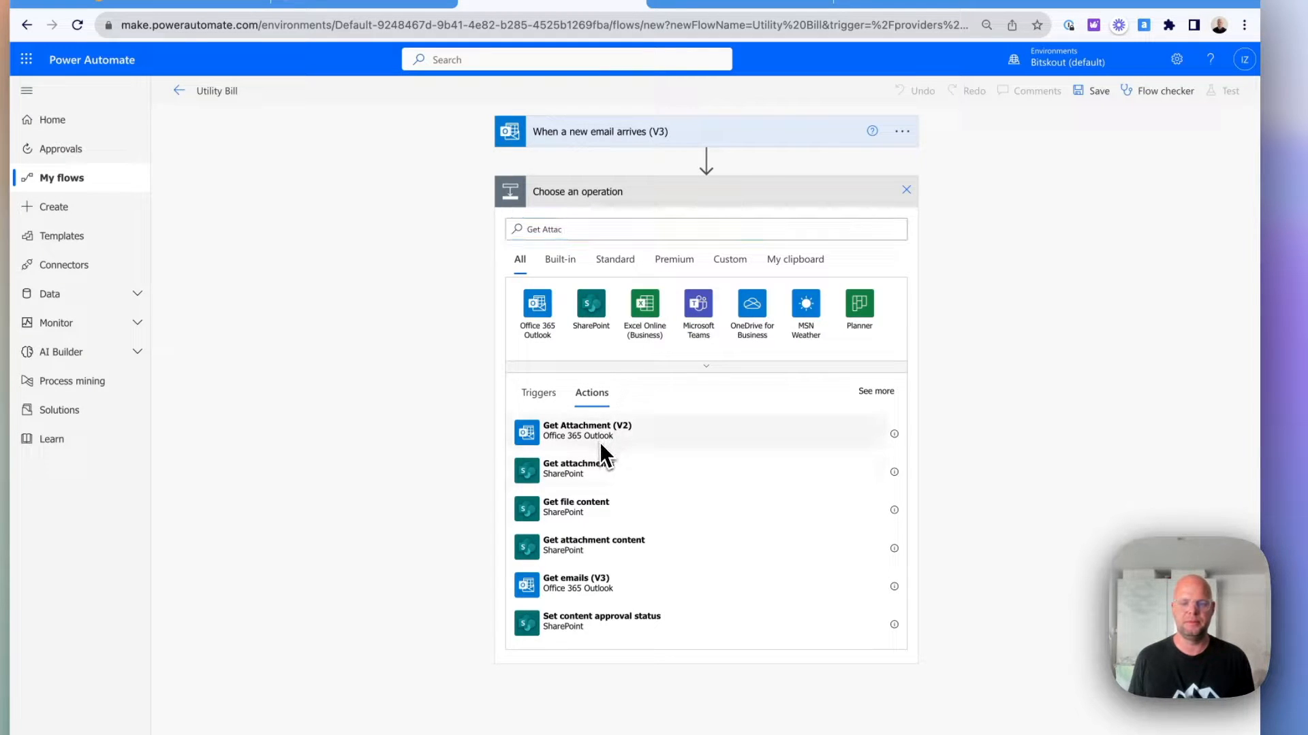
{"action": "left_click", "coordinate": [600, 433]}
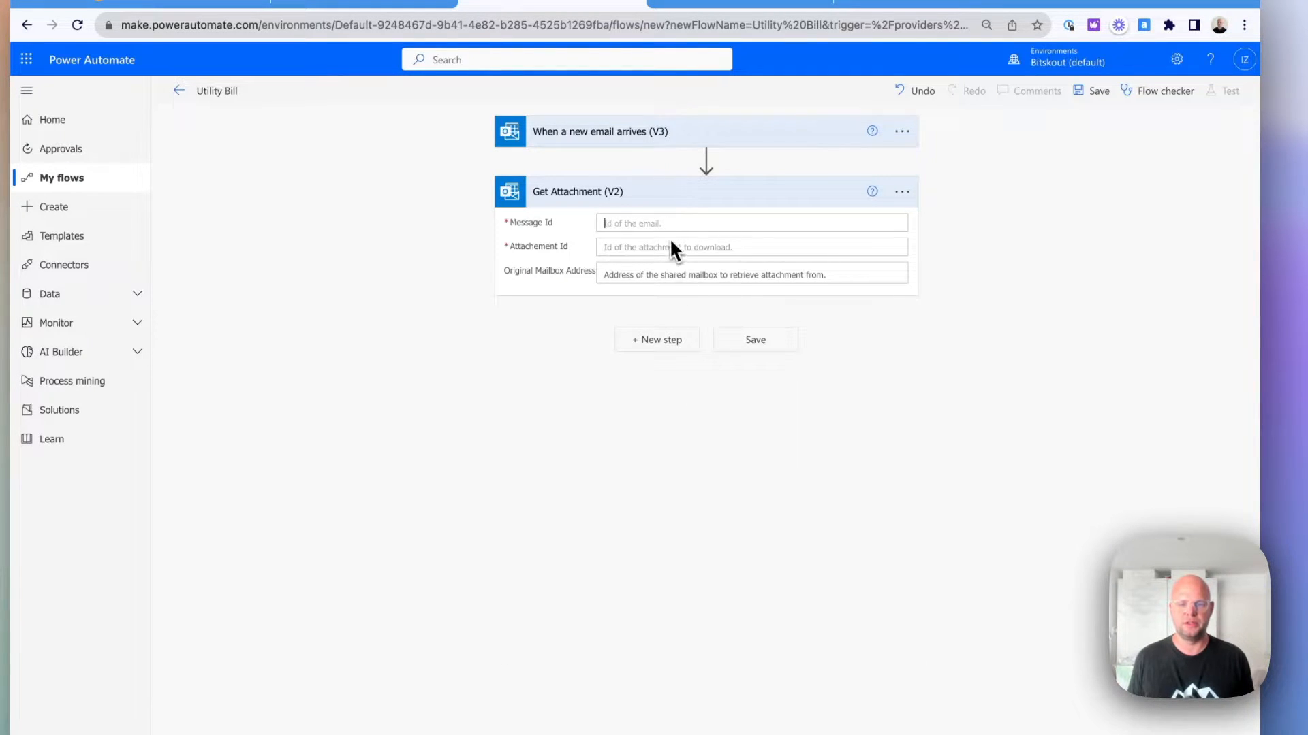
Fill the Get Attachment action's message and attachment ID fields with the matching dynamic content from the email trigger.
{"action": "scroll", "coordinate": [1079, 493], "scroll_direction": "down", "scroll_amount": 3}
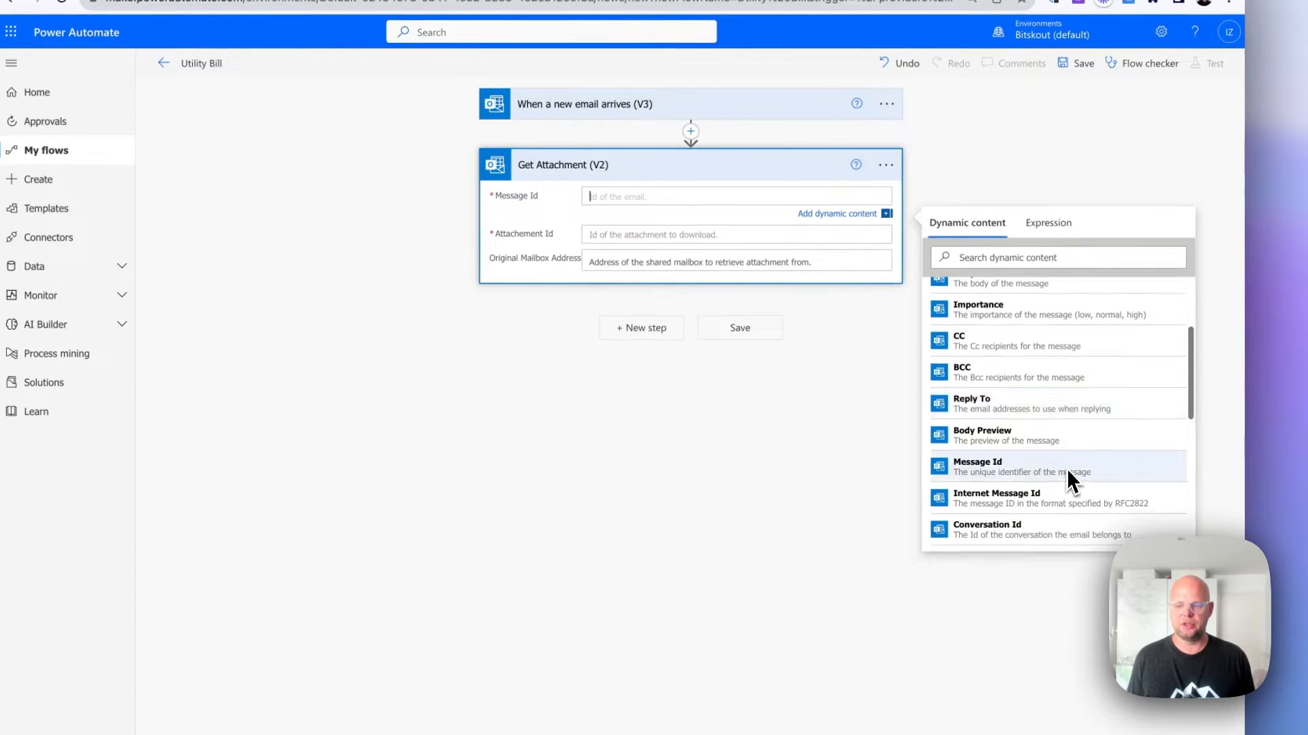
{"action": "left_click", "coordinate": [1067, 468]}
{"action": "left_click", "coordinate": [732, 235]}
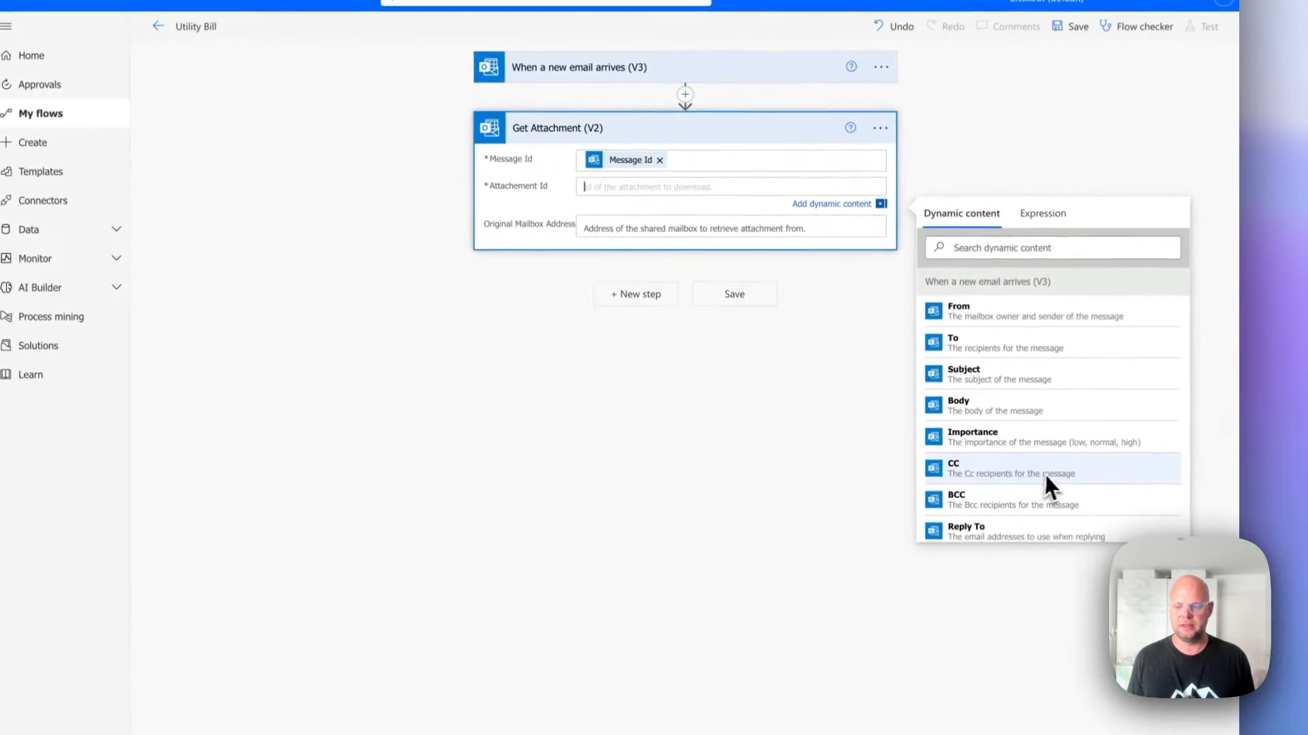
{"action": "scroll", "coordinate": [1060, 456], "scroll_direction": "down", "scroll_amount": 5}
{"action": "left_click", "coordinate": [1063, 517]}
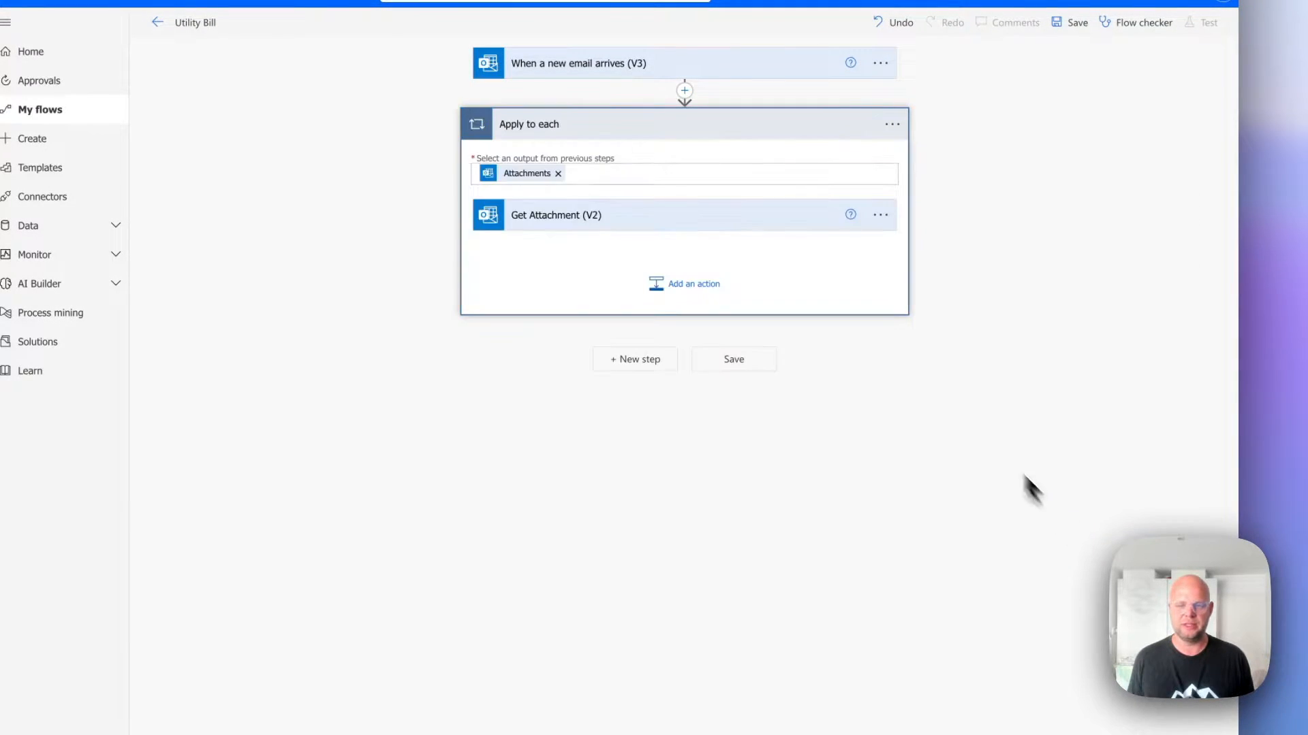
Add the Bitskout action Run Plugin for a File after Get Attachment inside the Apply to each loop.
{"action": "left_click", "coordinate": [692, 286]}
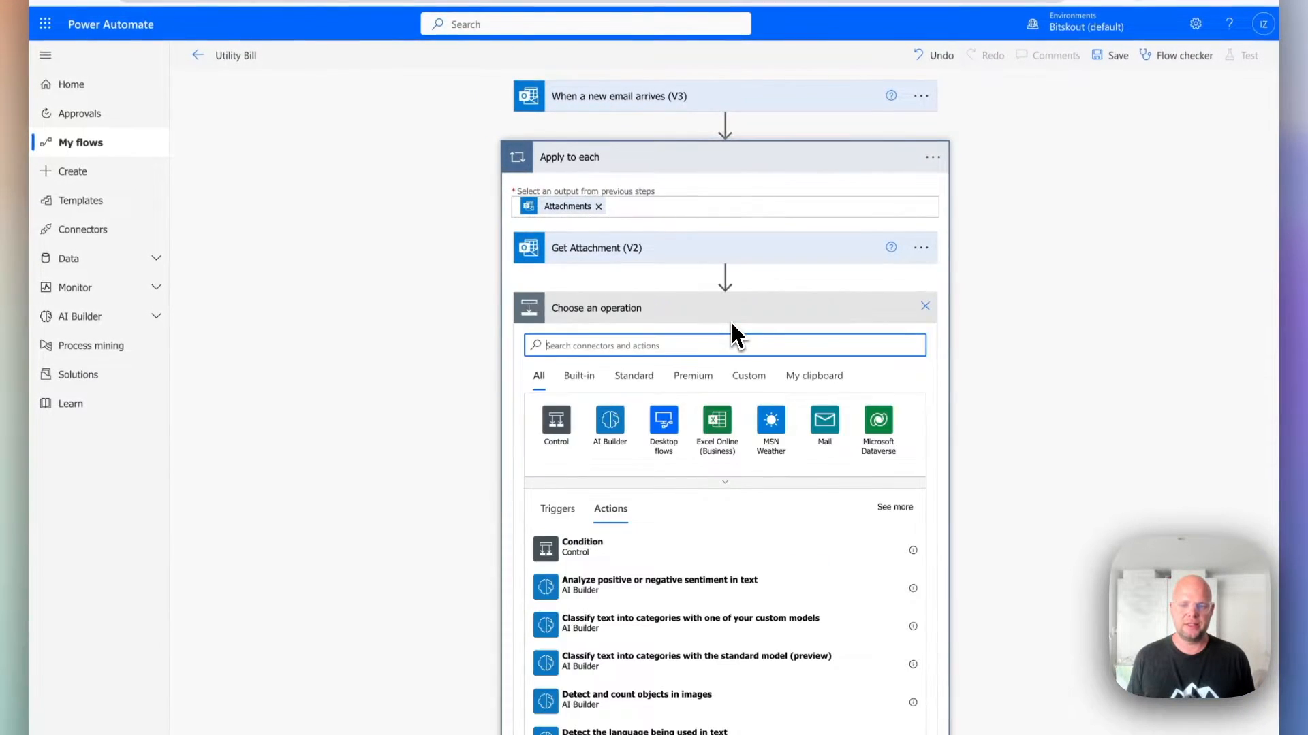
{"action": "type", "text": "Bitskout"}
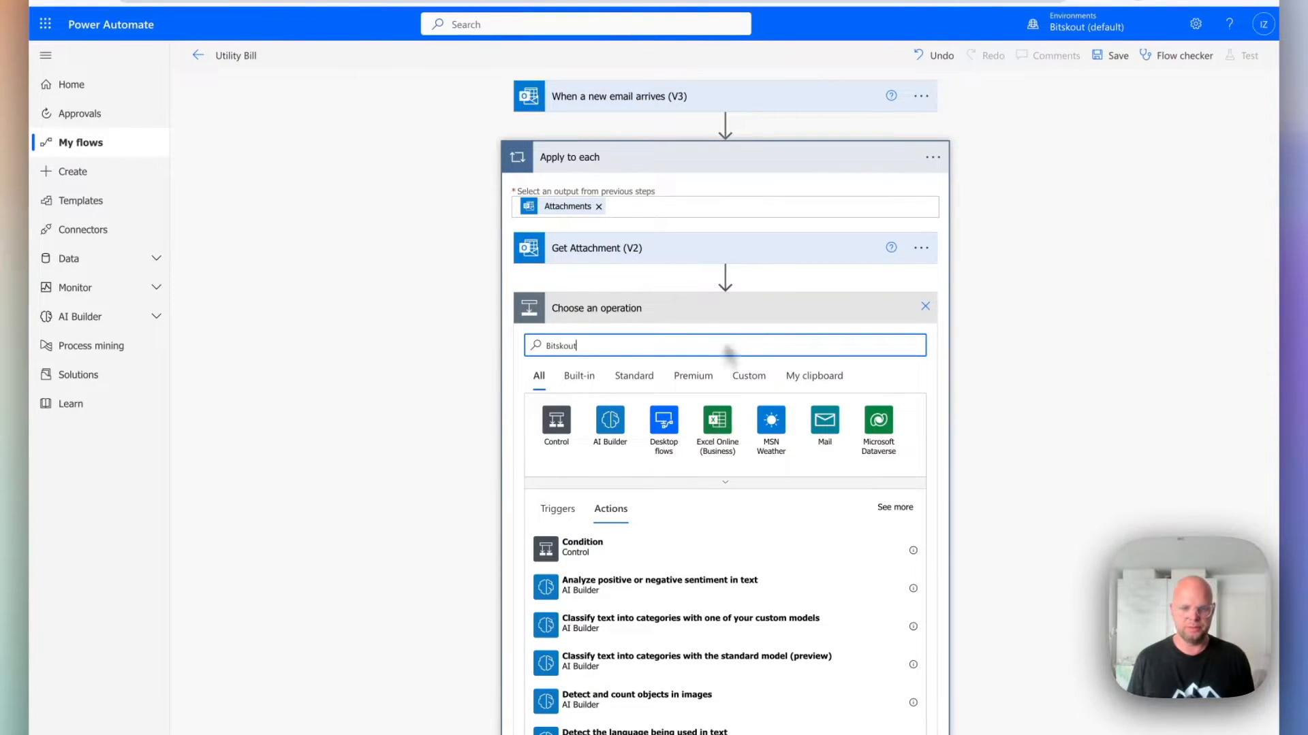
{"action": "left_click", "coordinate": [568, 420]}
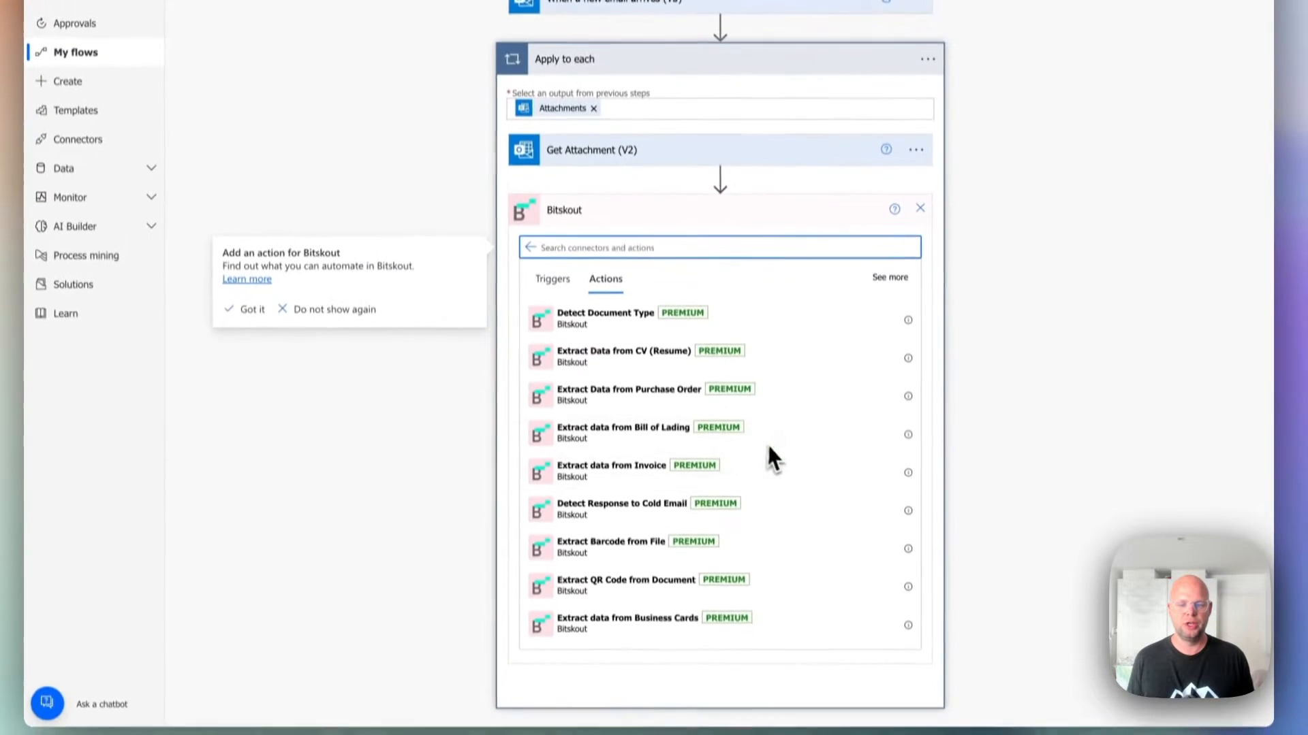
{"action": "scroll", "coordinate": [757, 416], "scroll_direction": "down", "scroll_amount": 5}
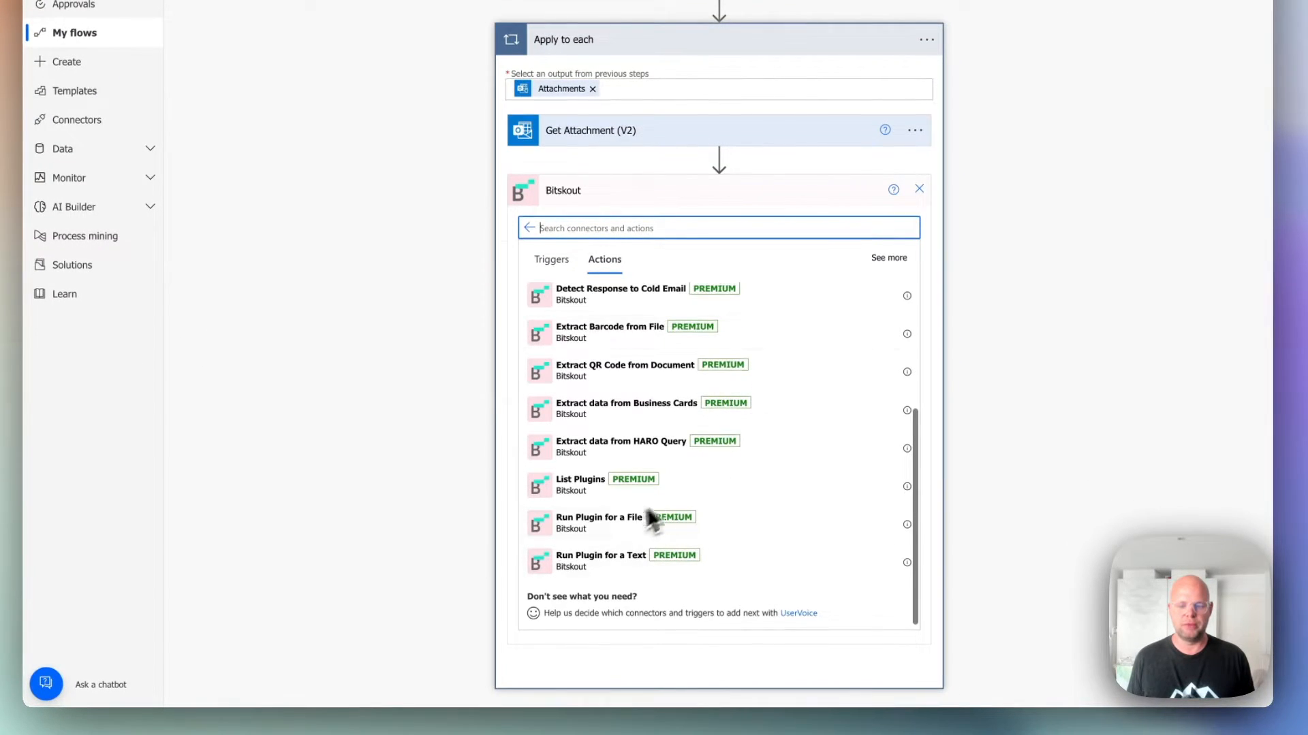
{"action": "left_click", "coordinate": [590, 524]}
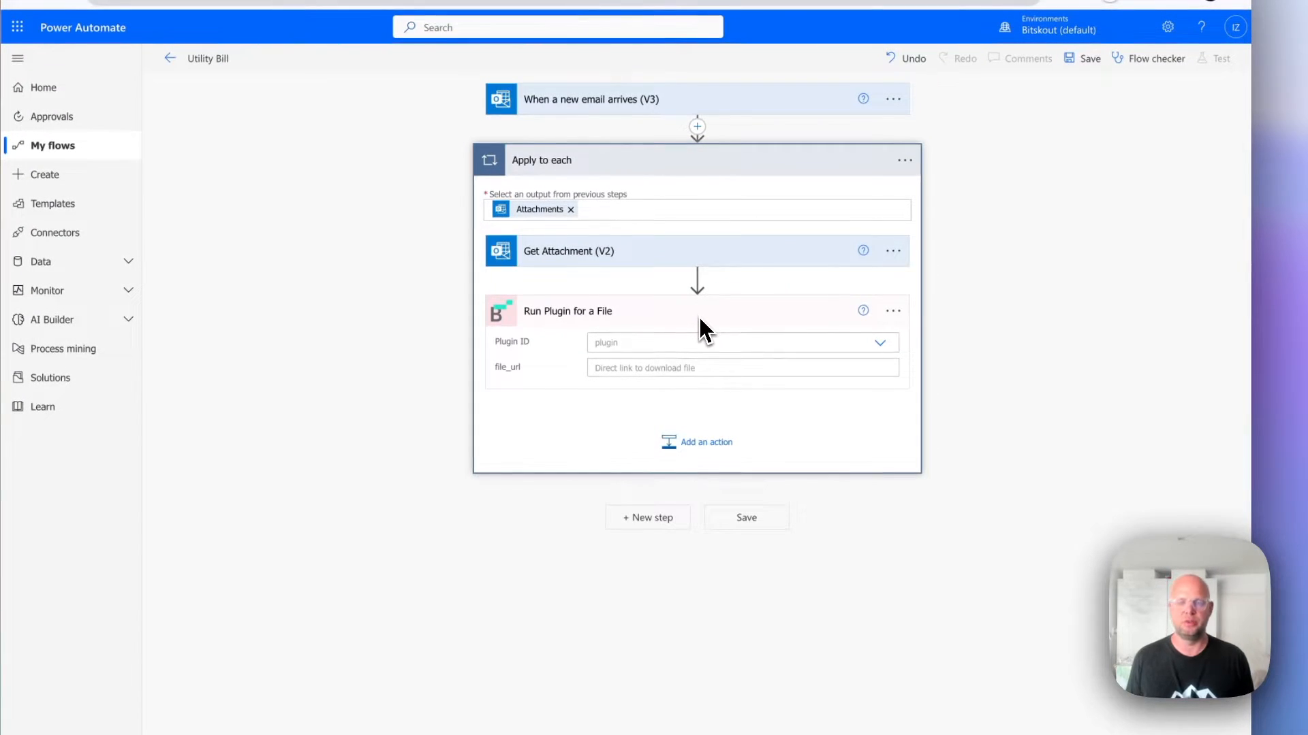
Set the Plugin ID of the Run Plugin for a File action to Utility Bills.
{"action": "left_click", "coordinate": [687, 344]}
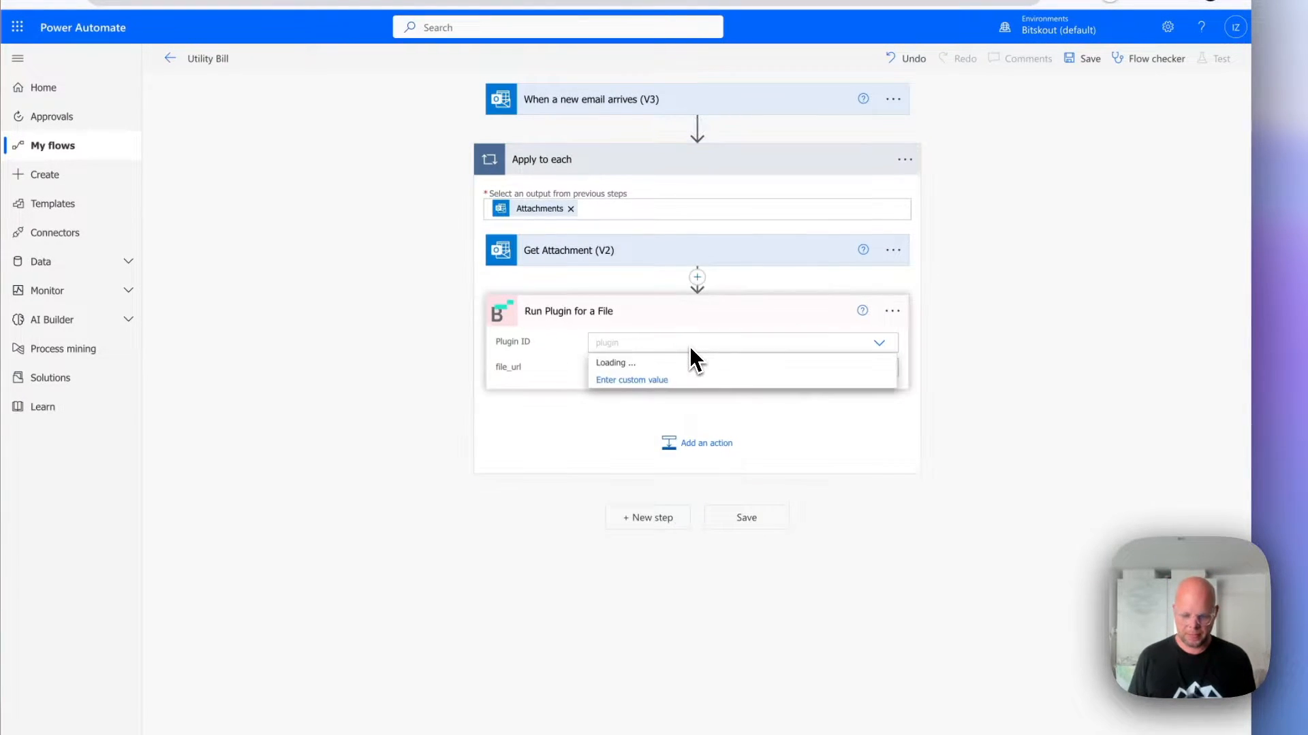
{"action": "type", "text": "Utility"}
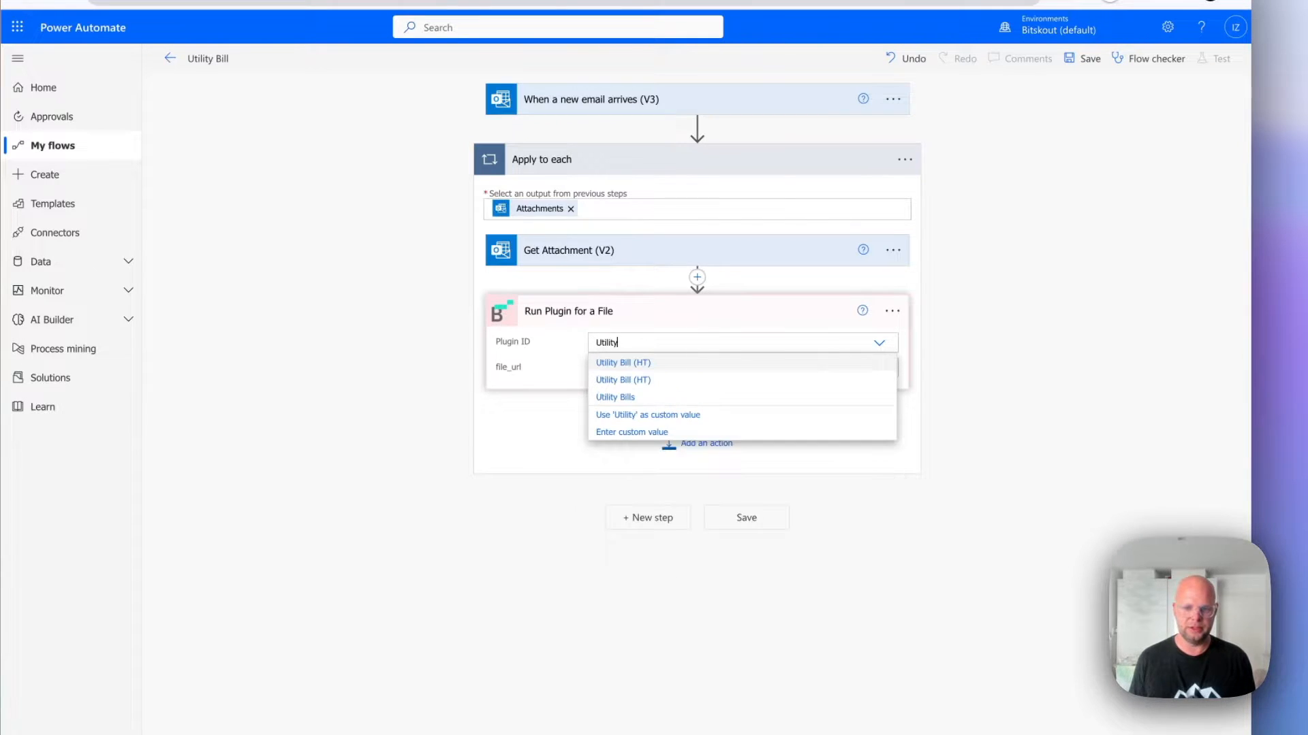
{"action": "left_click", "coordinate": [650, 397]}
Set file_url to a string() expression wrapping the Content Bytes output of Get Attachment (V2).
{"action": "left_click", "coordinate": [646, 377]}
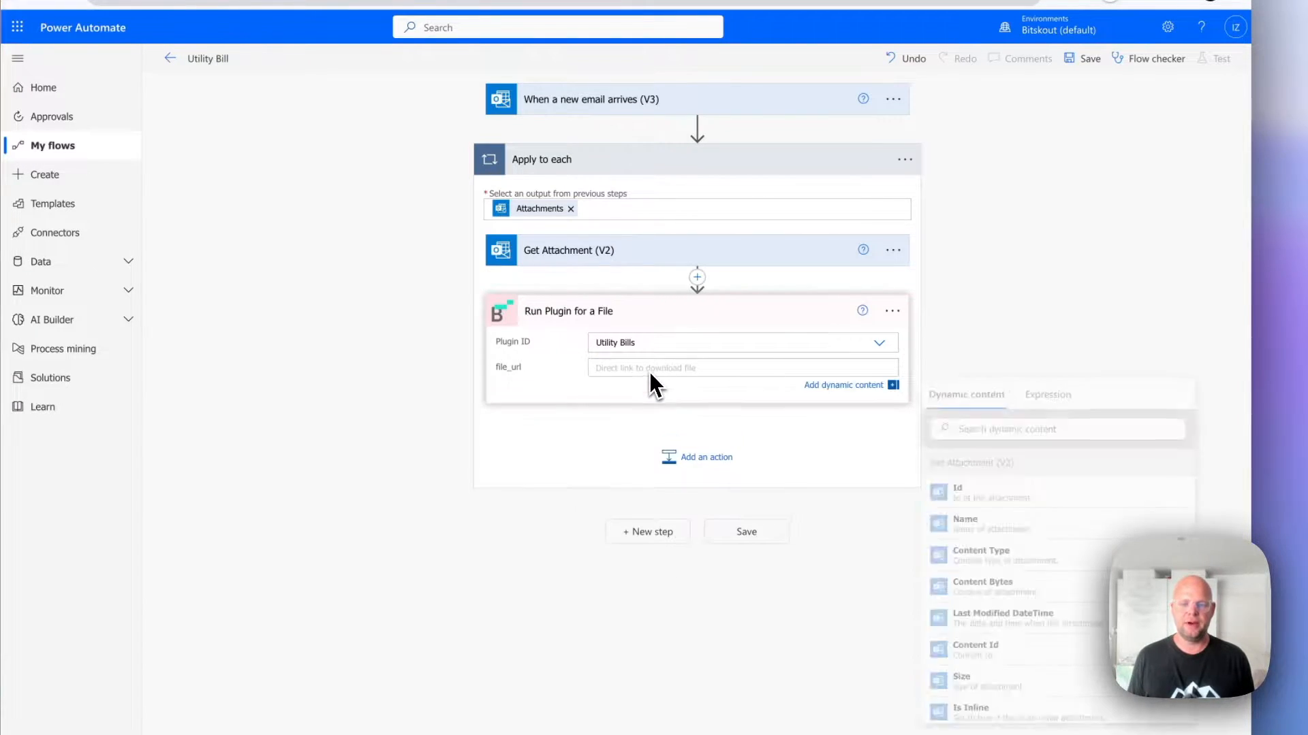
{"action": "left_click", "coordinate": [1051, 391]}
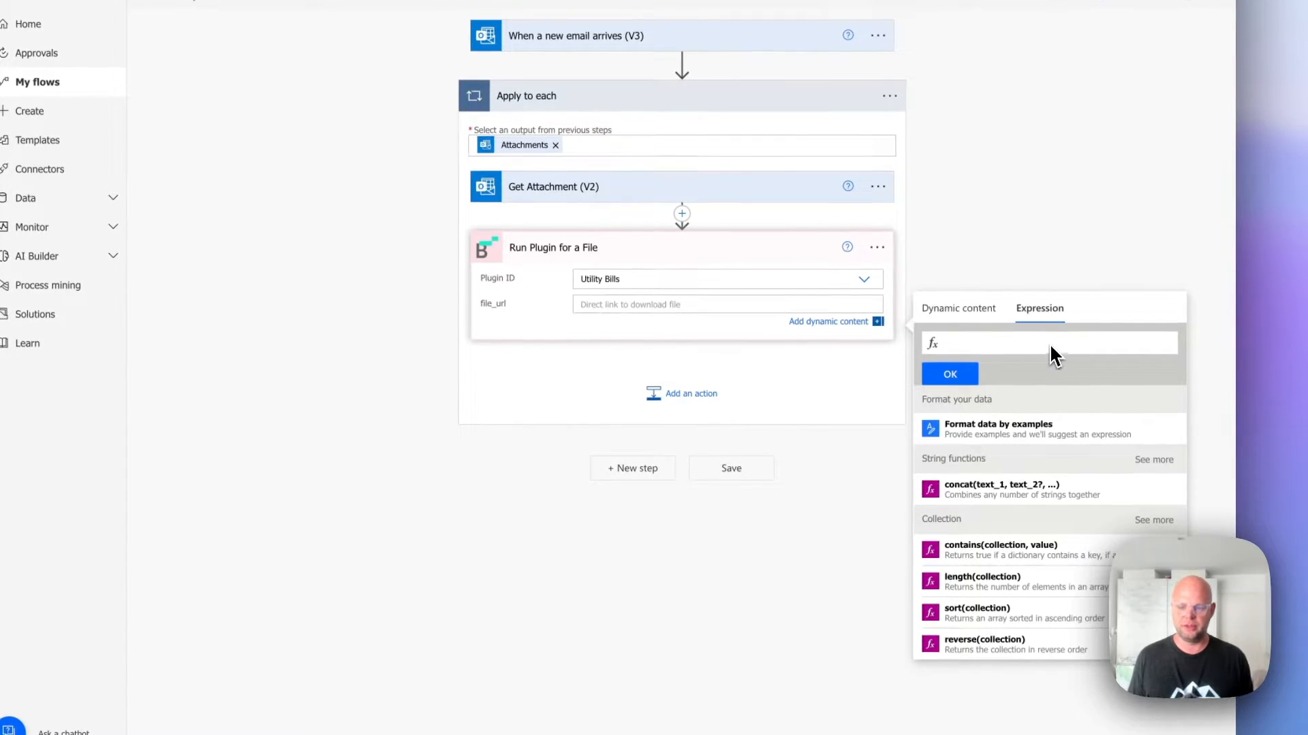
{"action": "type", "text": "string("}
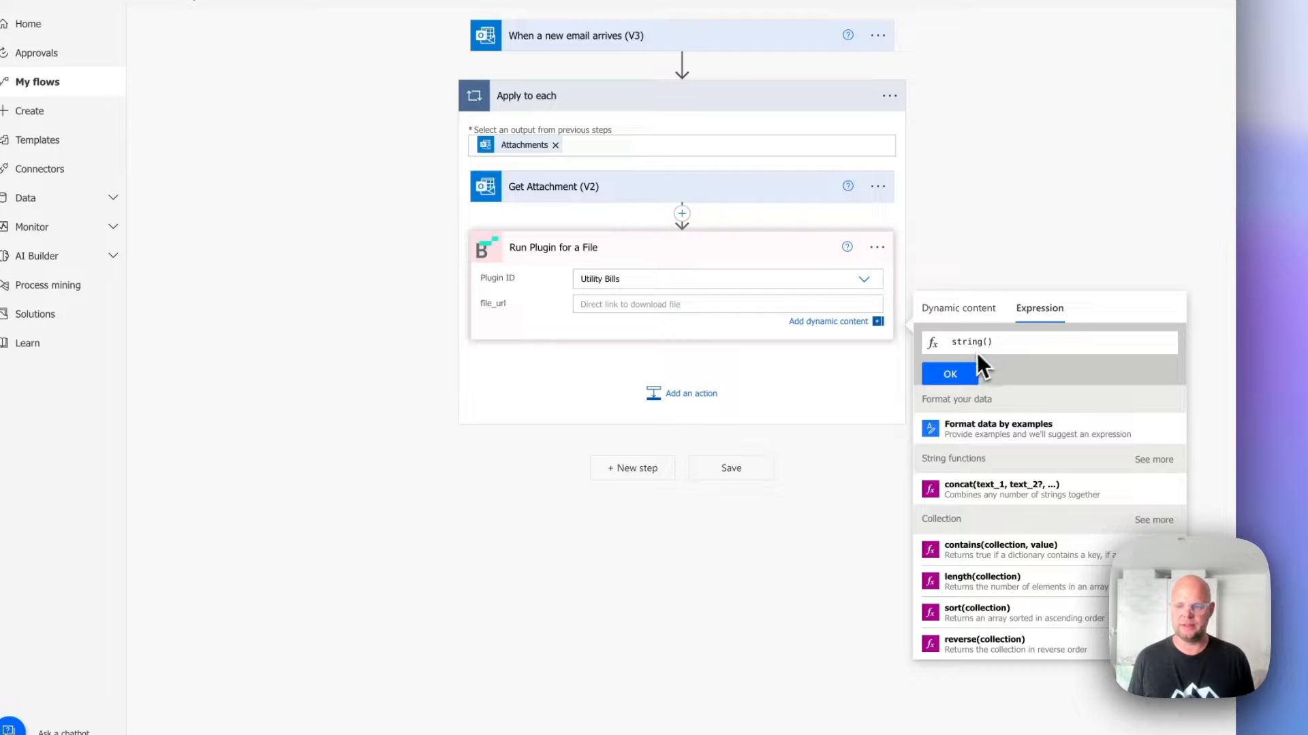
{"action": "left_click", "coordinate": [955, 313]}
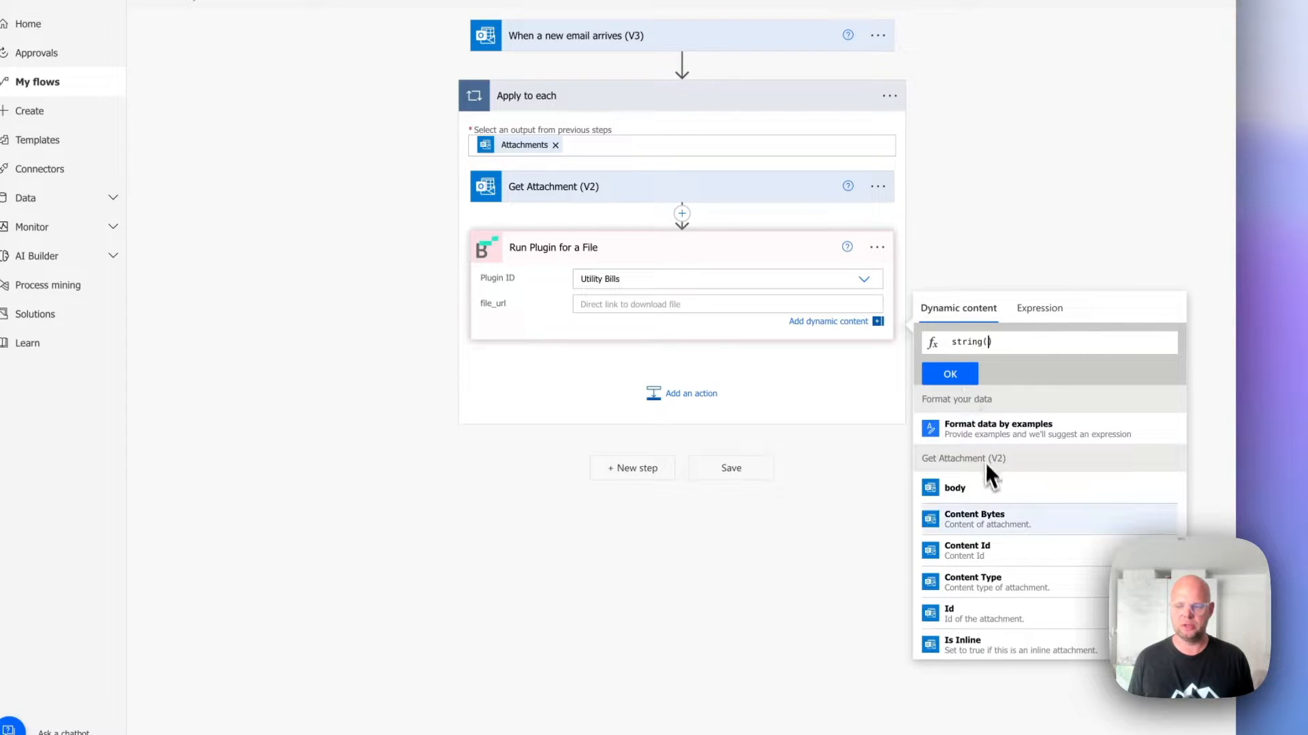
{"action": "left_click", "coordinate": [998, 519]}
{"action": "left_click", "coordinate": [966, 376]}
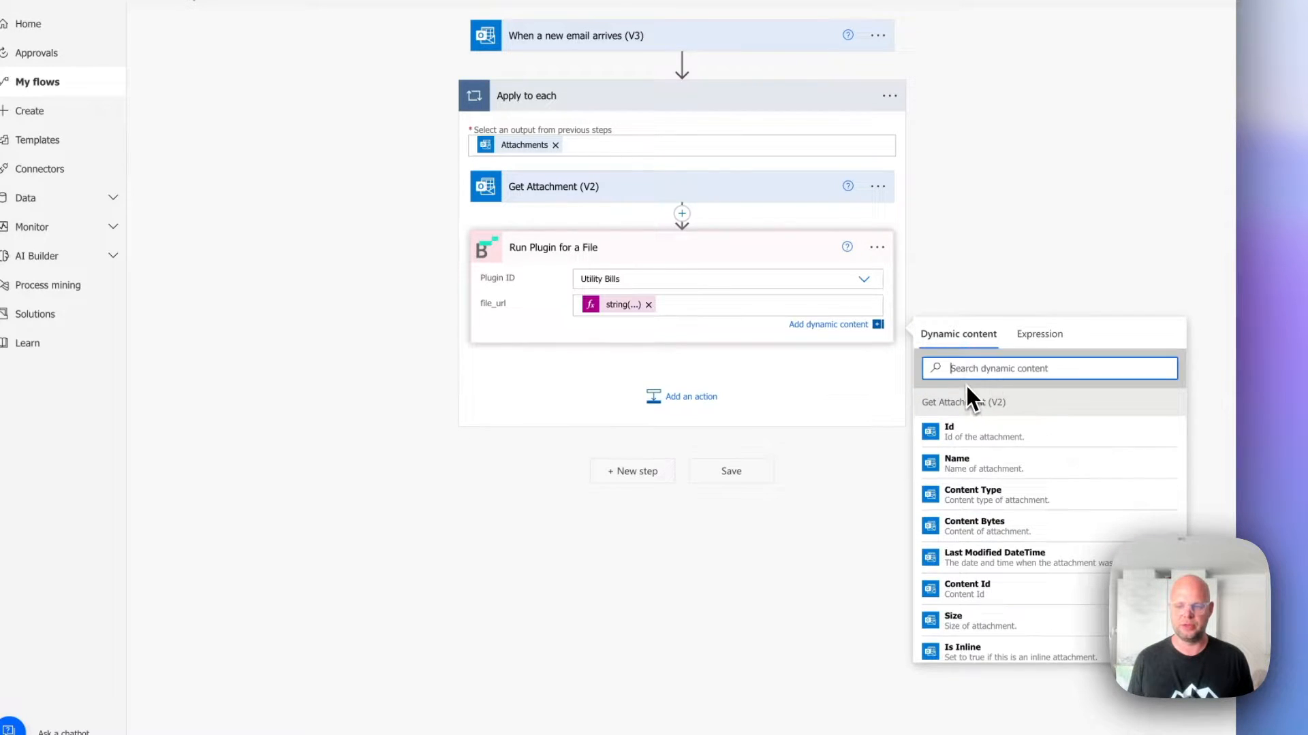
{"action": "left_click", "coordinate": [803, 381]}
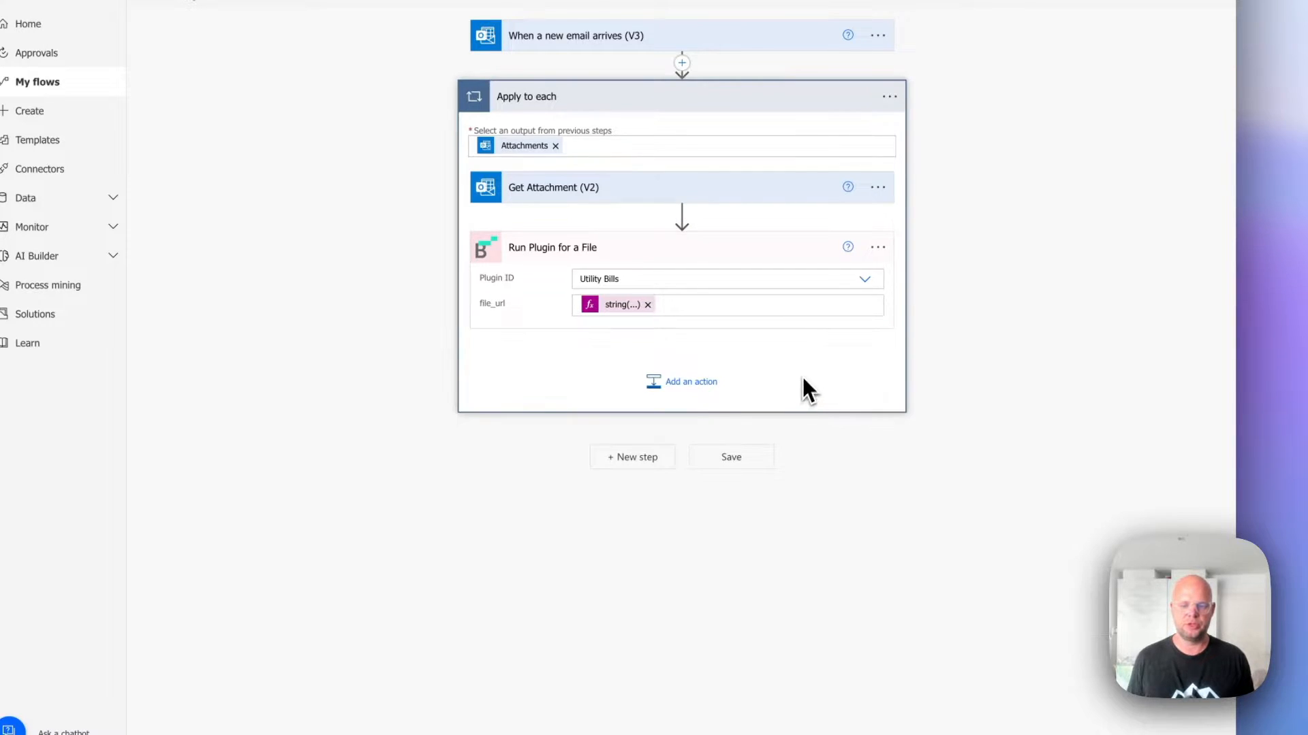
Save the Utility Bill flow and start a test run of it.
{"action": "left_click", "coordinate": [754, 466]}
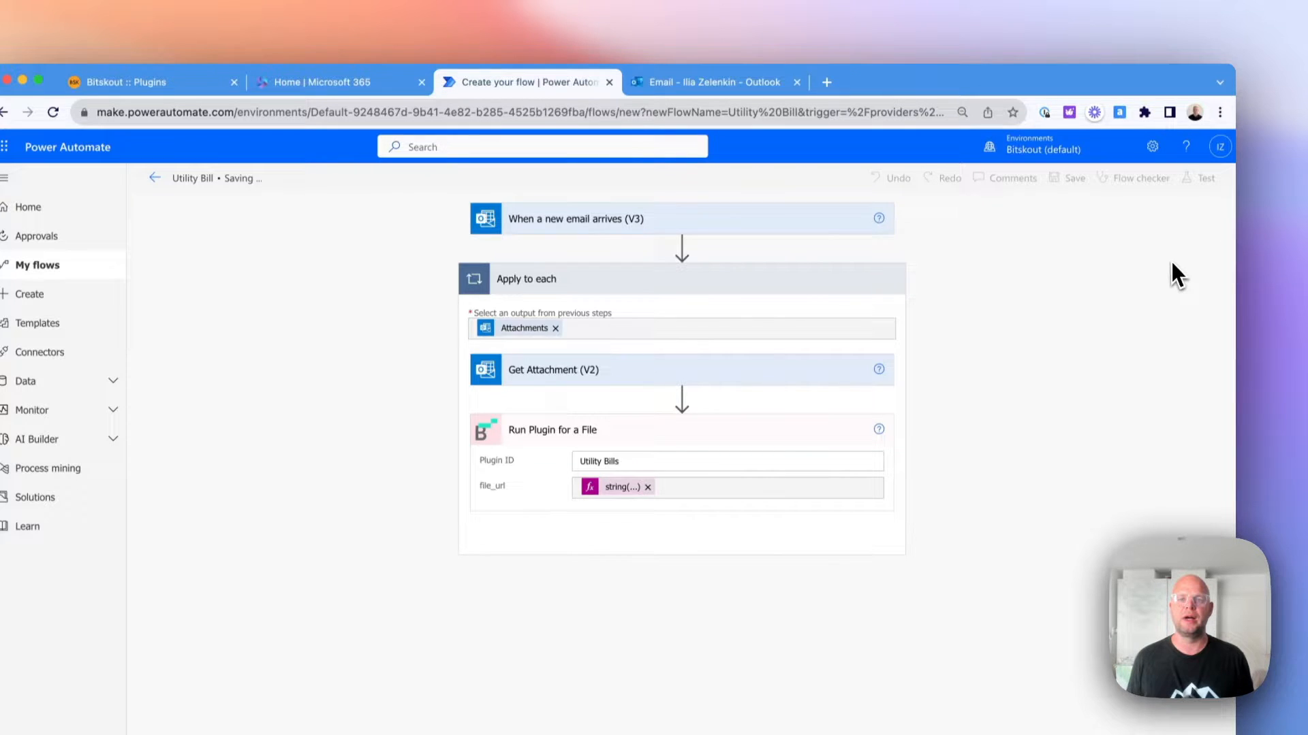
{"action": "left_click", "coordinate": [1200, 179]}
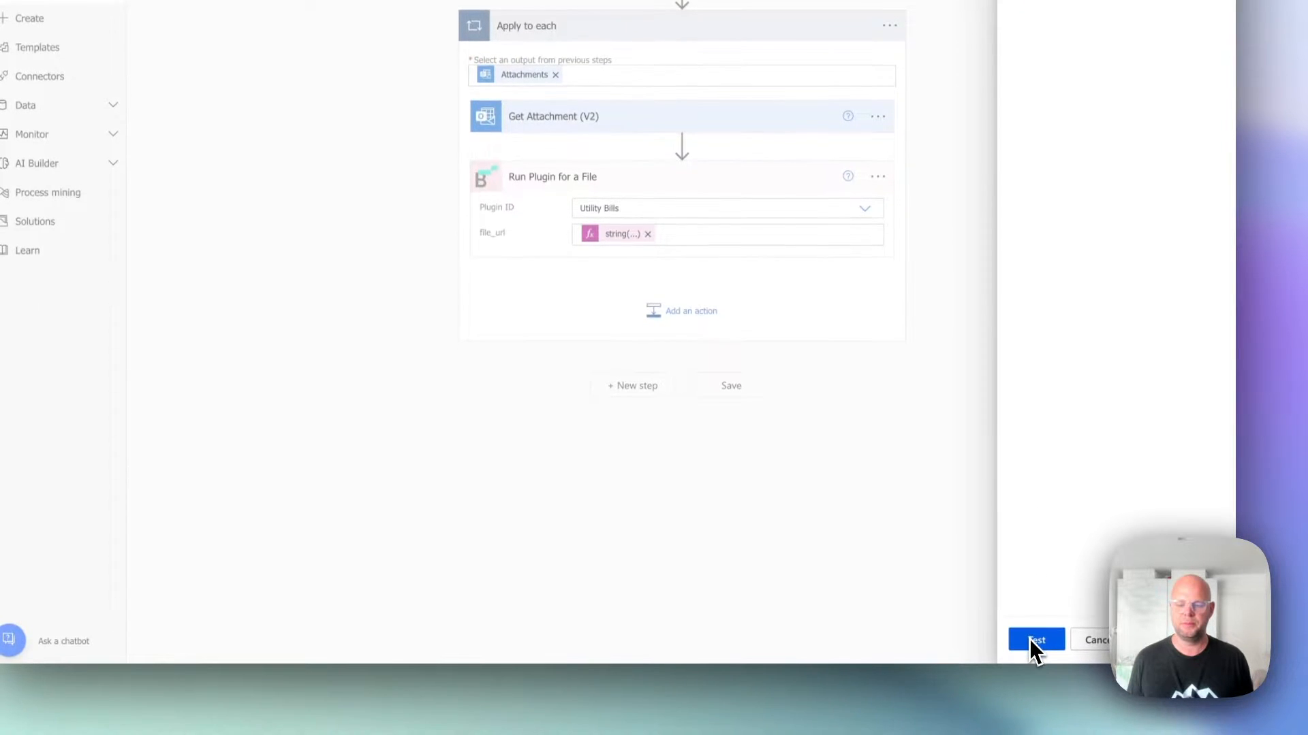
{"action": "left_click", "coordinate": [1032, 640]}
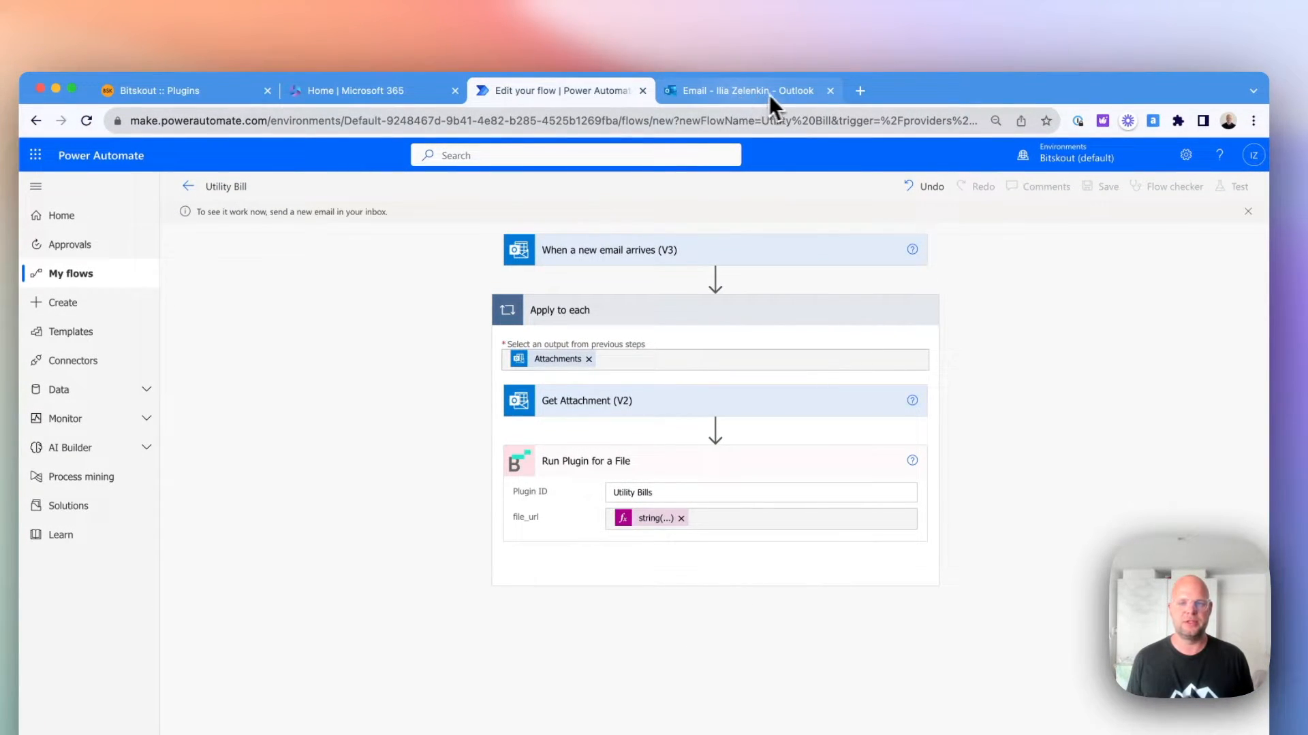
Switch to Outlook, send the drafted Utility Bill email with utilityBill_test.pdf attached, and return to the flow's test run in Power Automate.
{"action": "left_click", "coordinate": [689, 96]}
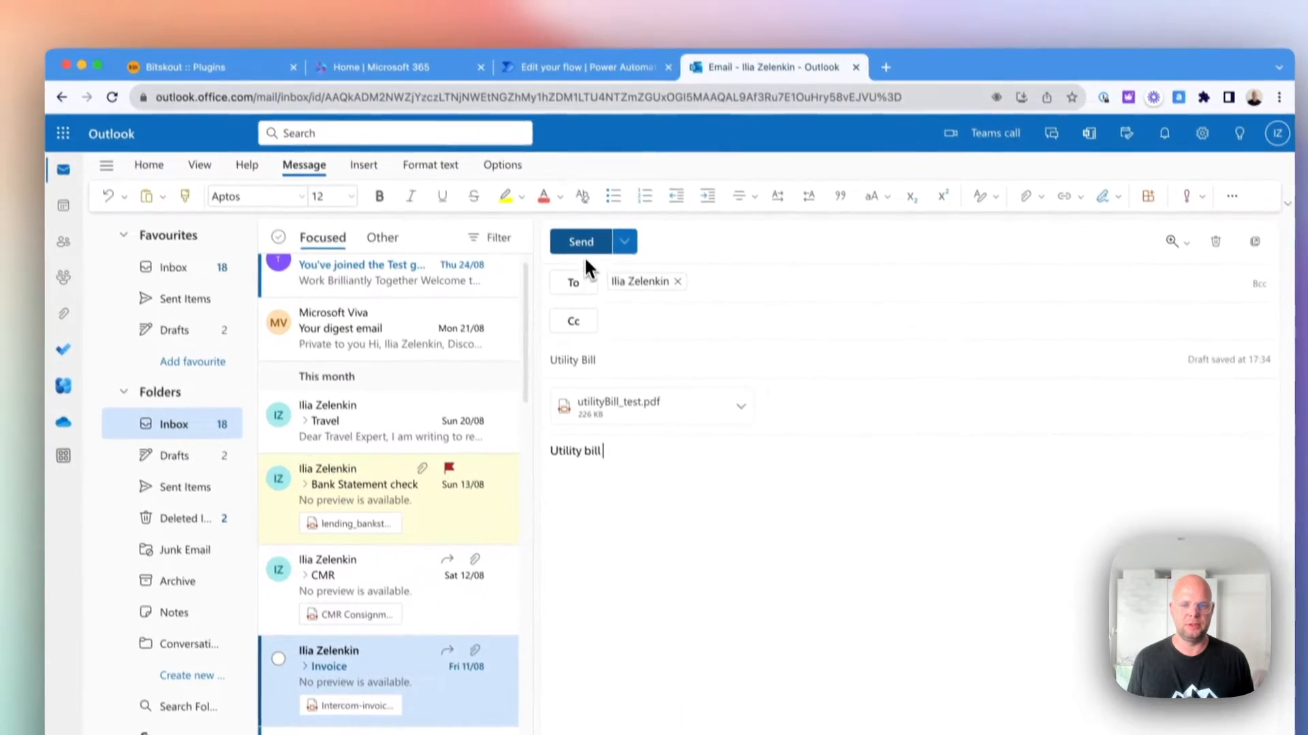
{"action": "left_click", "coordinate": [583, 246]}
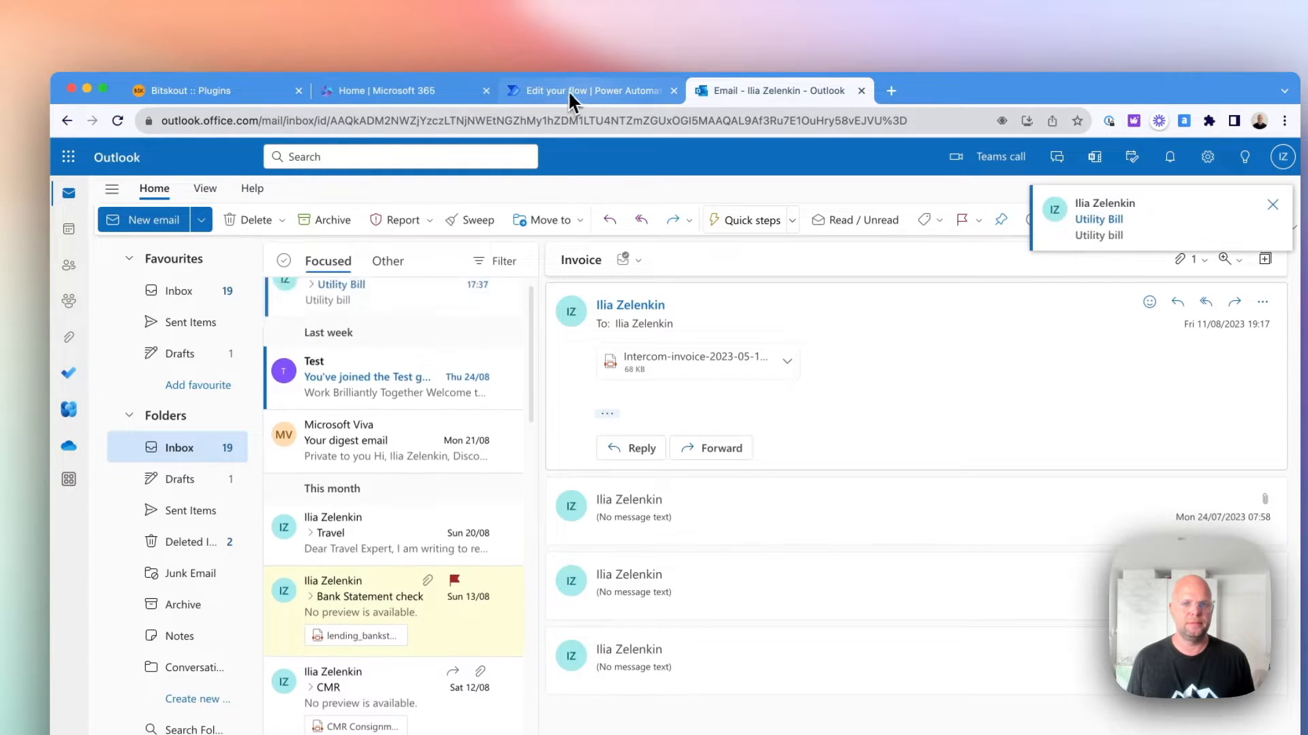
{"action": "left_click", "coordinate": [586, 95]}
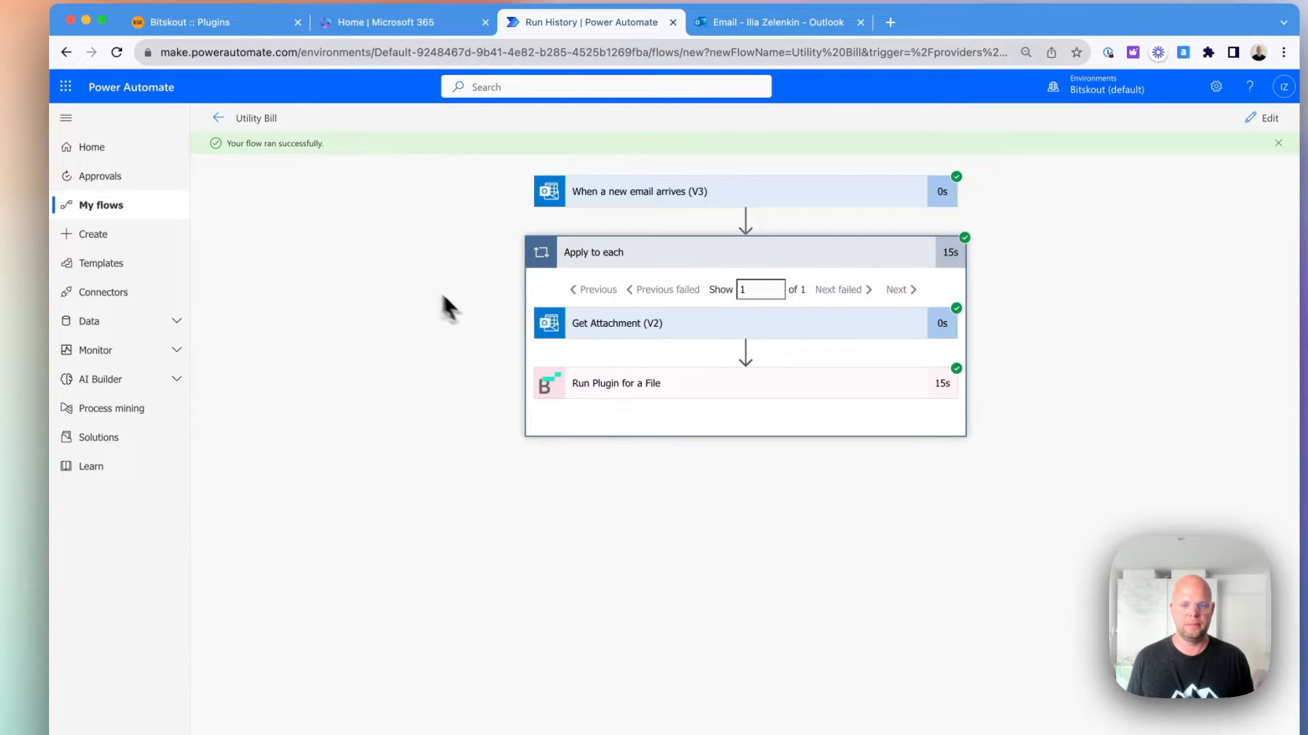
Expand Run Plugin for a File in the completed test run and copy its entire outputs JSON.
{"action": "left_click", "coordinate": [621, 385]}
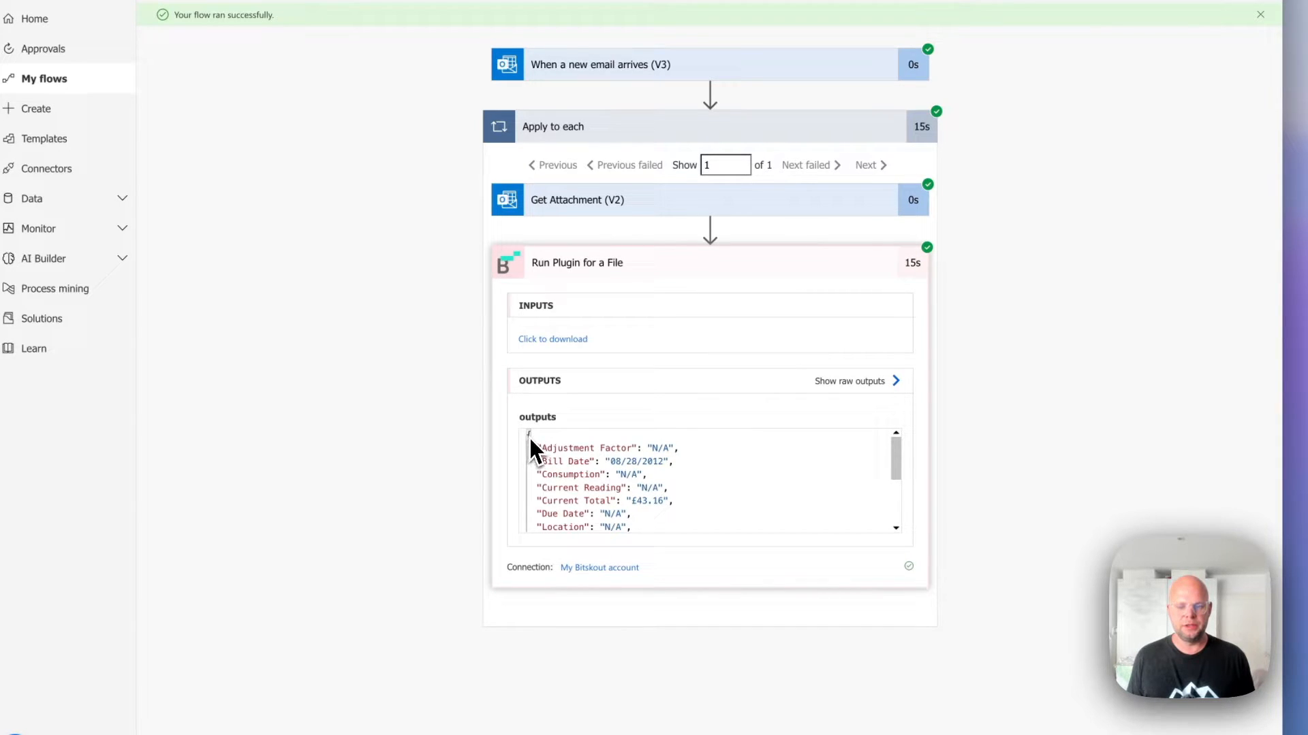
{"action": "left_click_drag", "start_coordinate": [529, 435], "coordinate": [545, 535]}
{"action": "scroll", "coordinate": [619, 477], "scroll_direction": "down", "scroll_amount": 3}
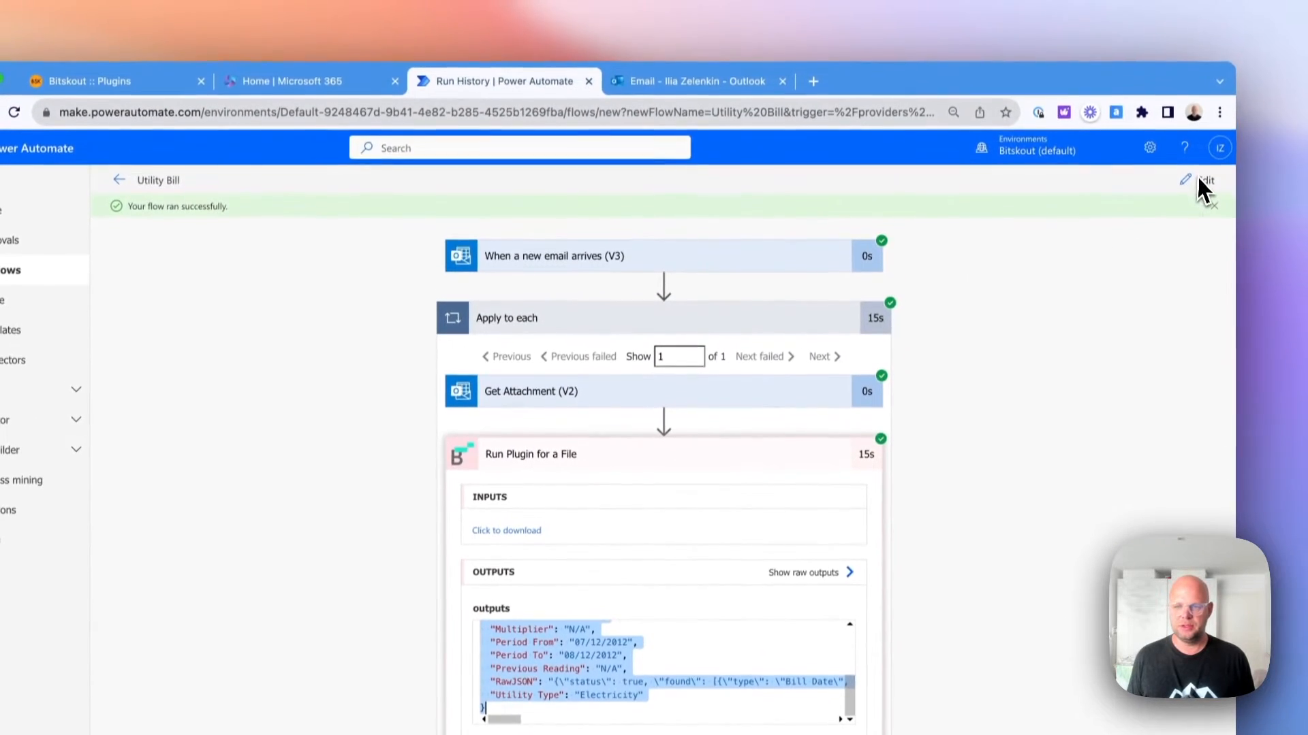
Reopen the flow for editing and add a Parse JSON action after Run Plugin for a File inside Apply to each.
{"action": "left_click", "coordinate": [1200, 181]}
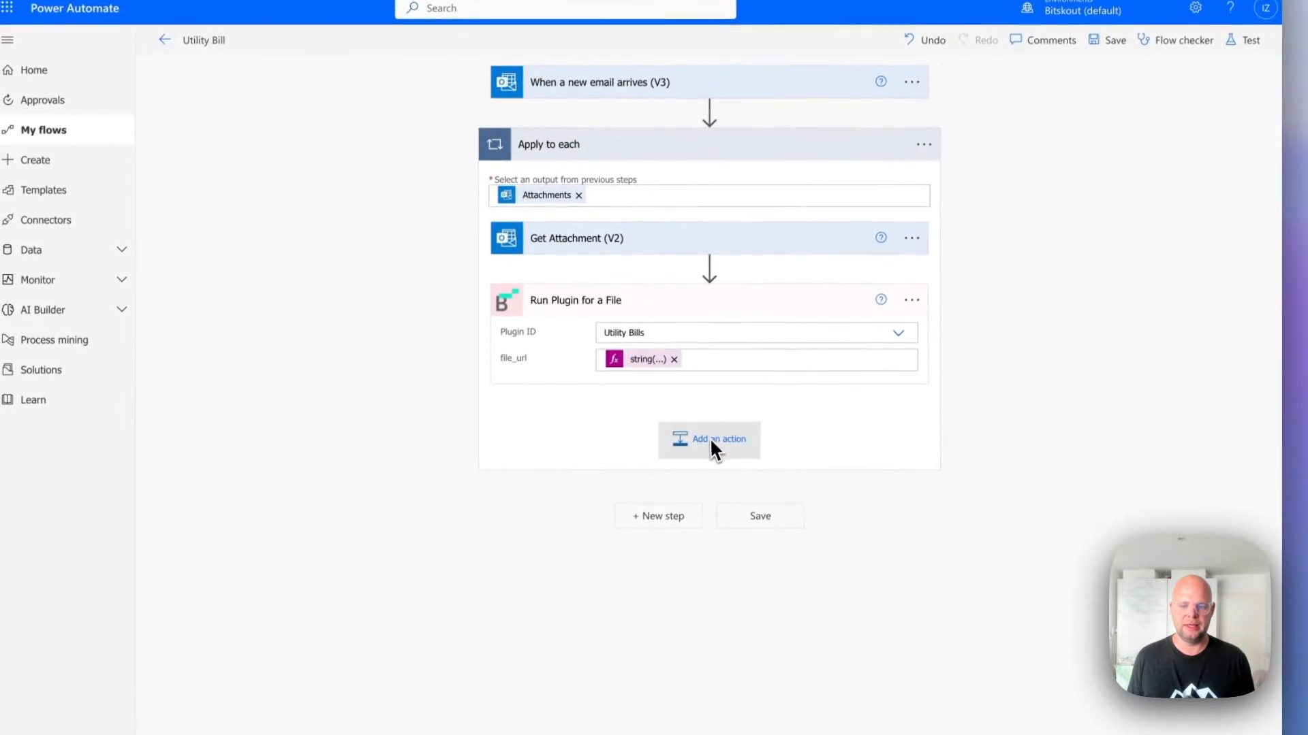
{"action": "left_click", "coordinate": [710, 444]}
{"action": "type", "text": "Par"}
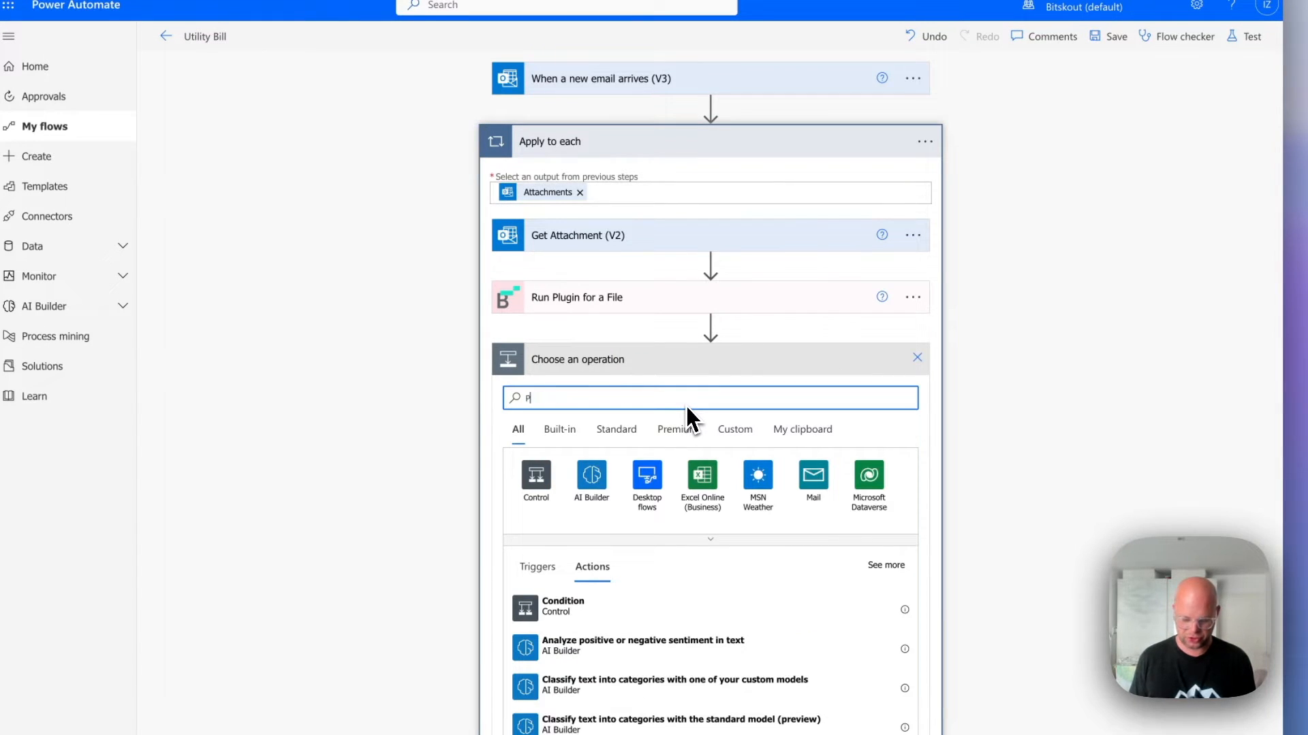
{"action": "type", "text": "se"}
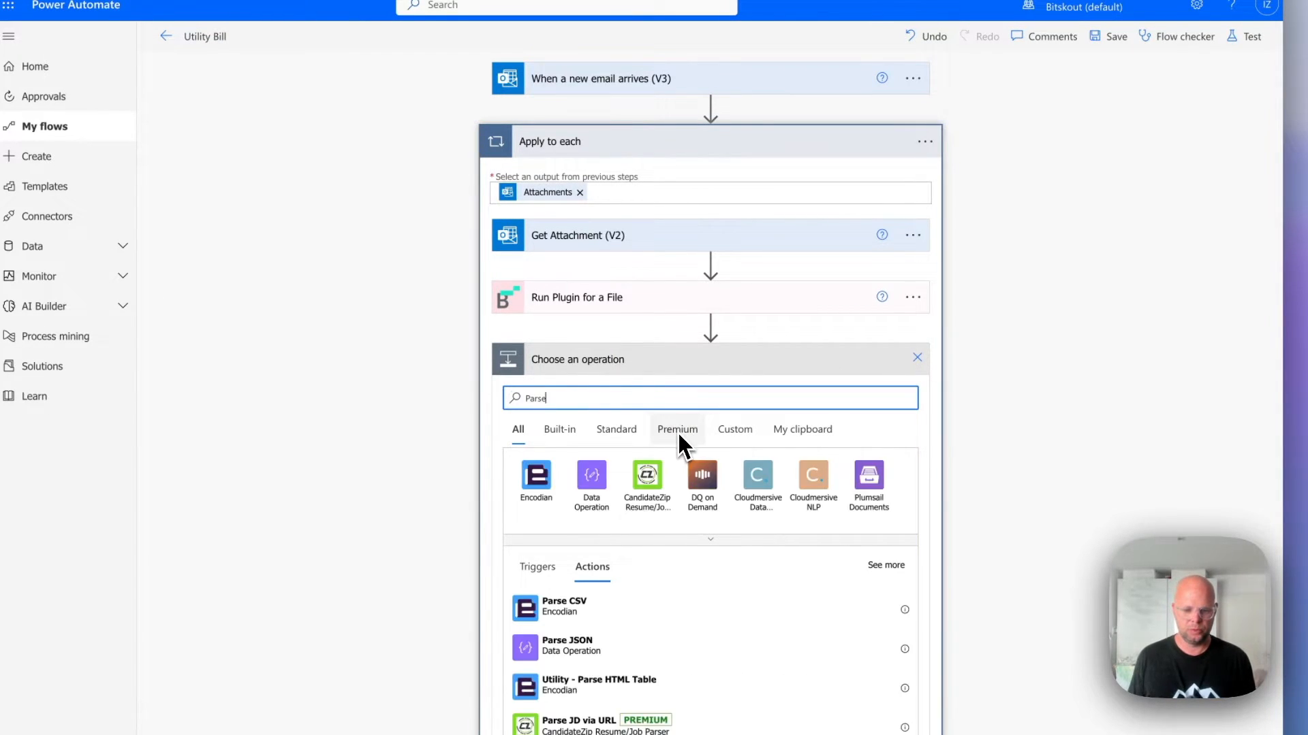
{"action": "left_click", "coordinate": [590, 530]}
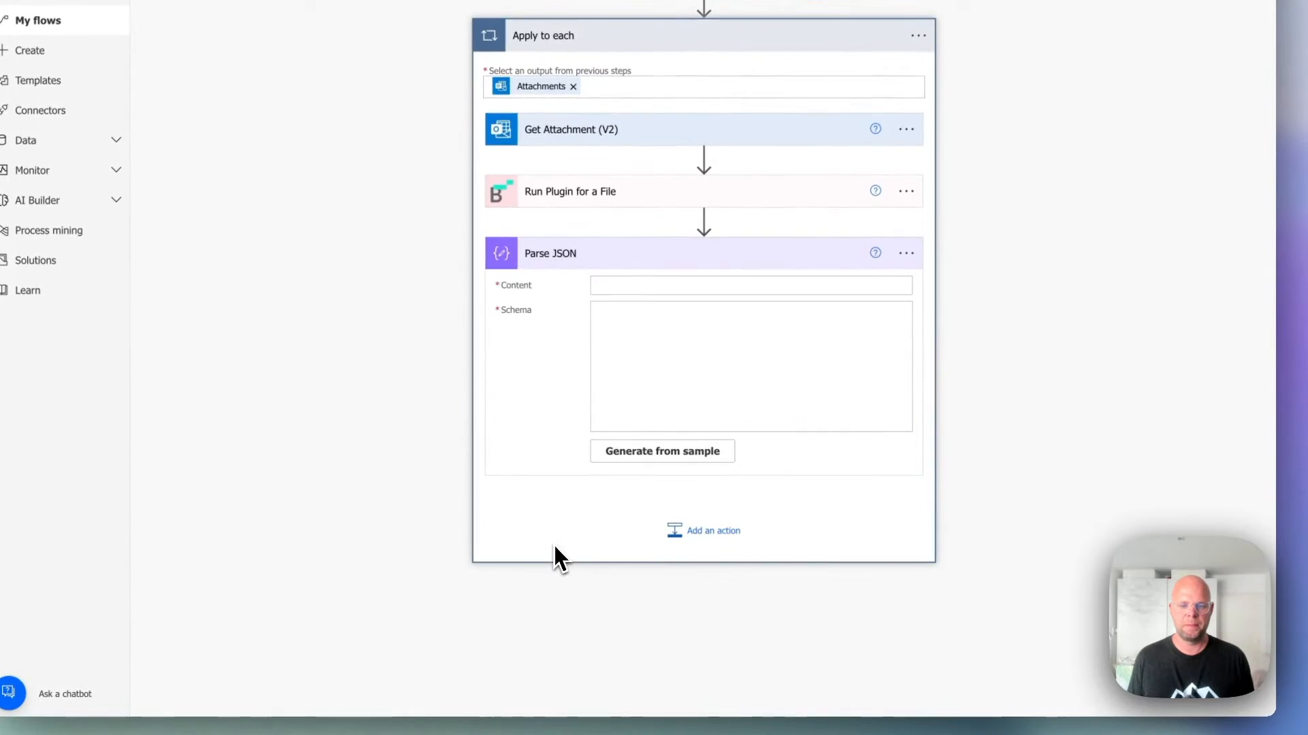
Set the Parse JSON Content to the Run Plugin for a File outputs and generate its schema from the copied JSON sample.
{"action": "left_click", "coordinate": [647, 284]}
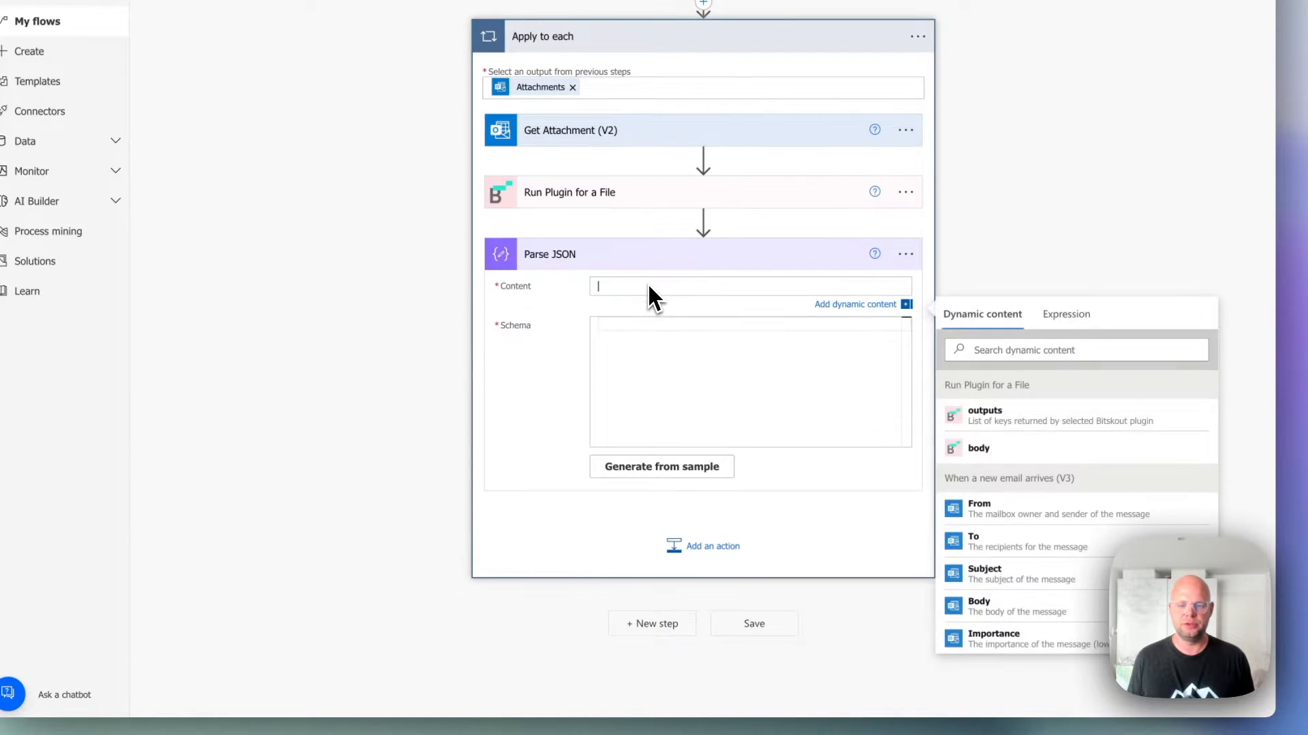
{"action": "left_click", "coordinate": [1000, 415]}
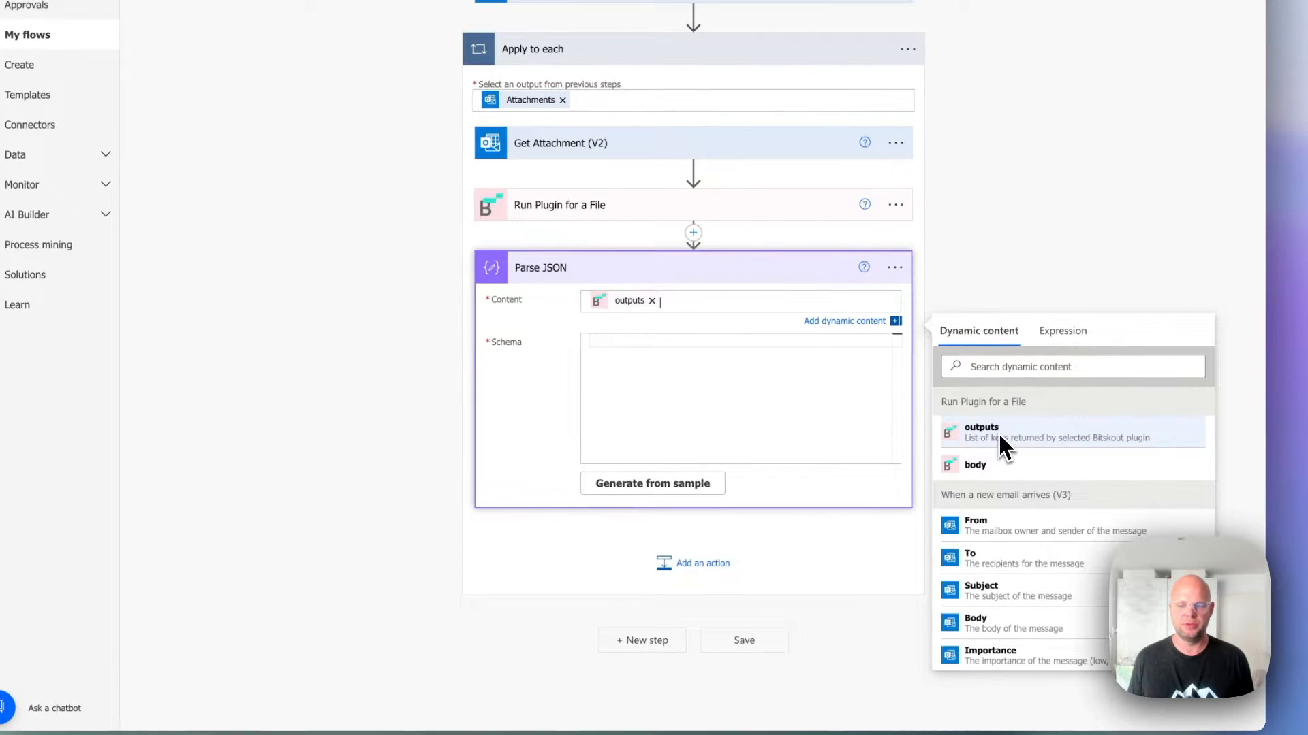
{"action": "left_click", "coordinate": [756, 408]}
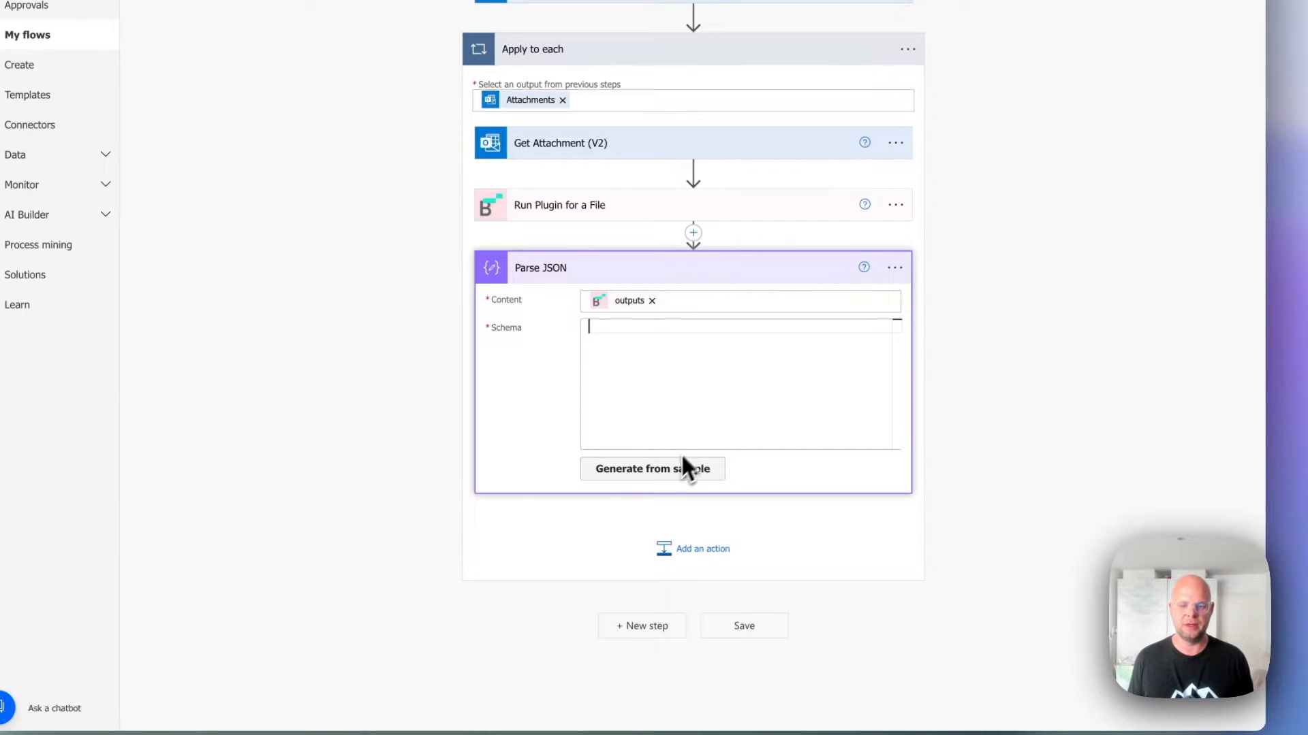
{"action": "left_click", "coordinate": [640, 472]}
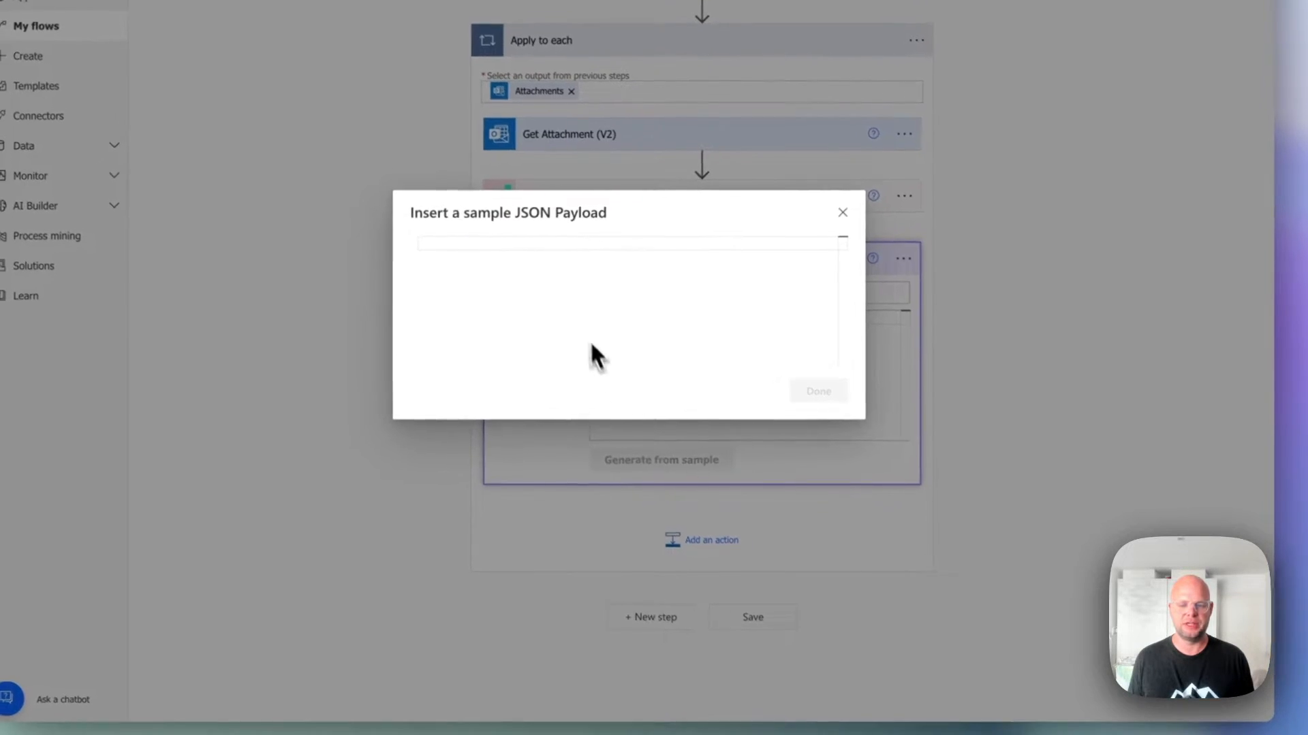
{"action": "key", "text": "ctrl+v"}
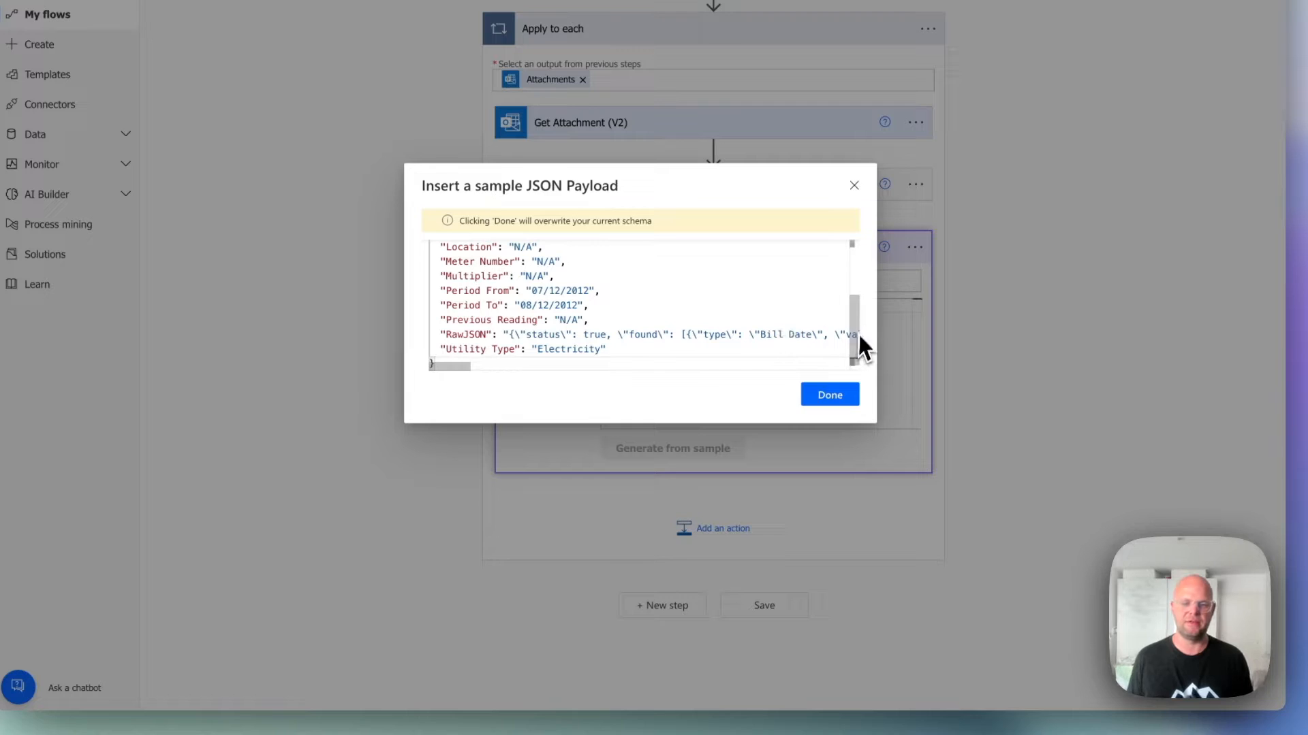
{"action": "left_click", "coordinate": [835, 403]}
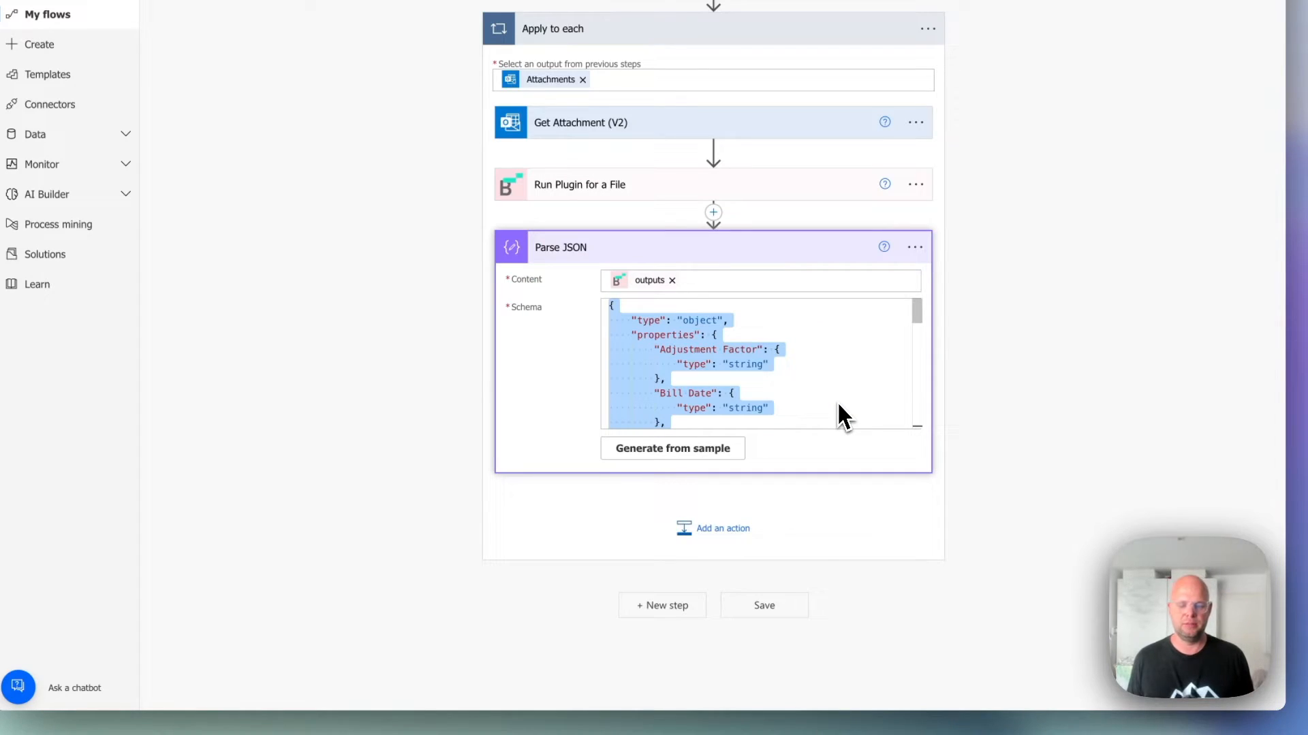
{"action": "scroll", "coordinate": [662, 330], "scroll_direction": "down", "scroll_amount": 2}
{"action": "scroll", "coordinate": [660, 328], "scroll_direction": "up", "scroll_amount": 2}
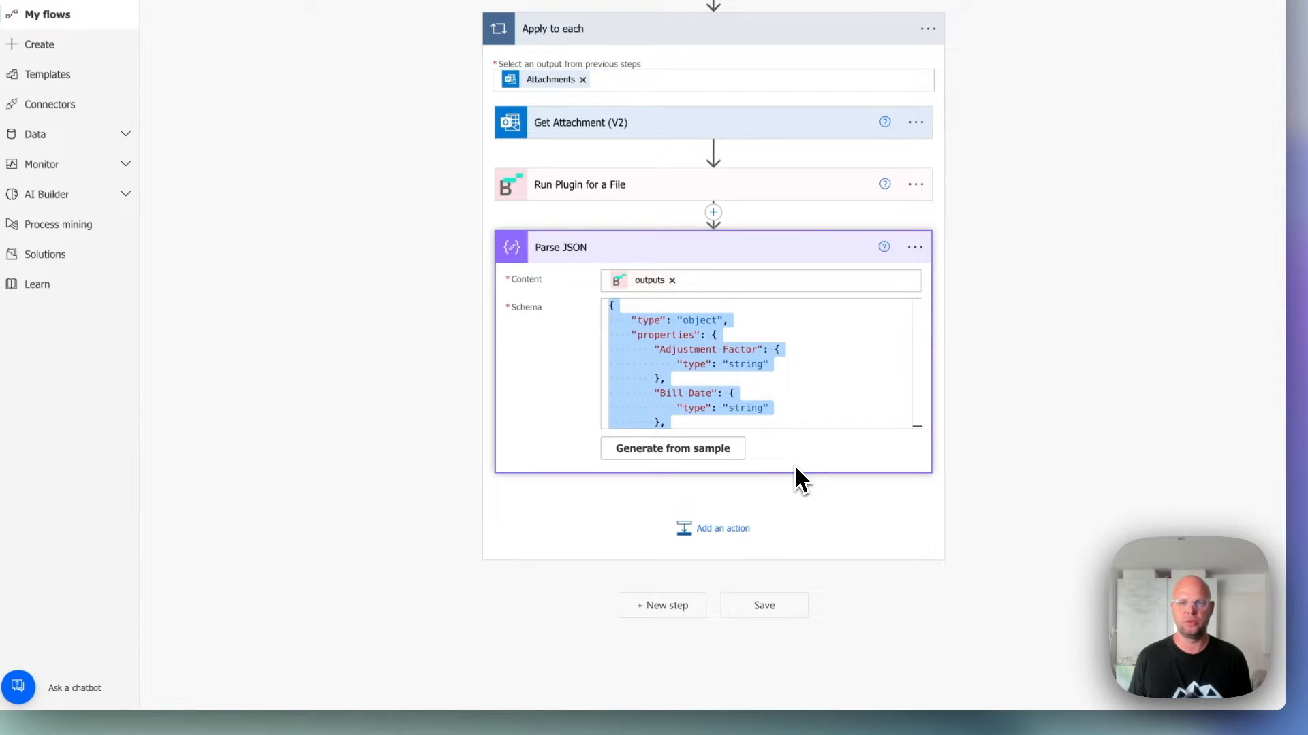
Add the Excel Online (Business) action Add a row into a table after Parse JSON.
{"action": "left_click", "coordinate": [712, 529]}
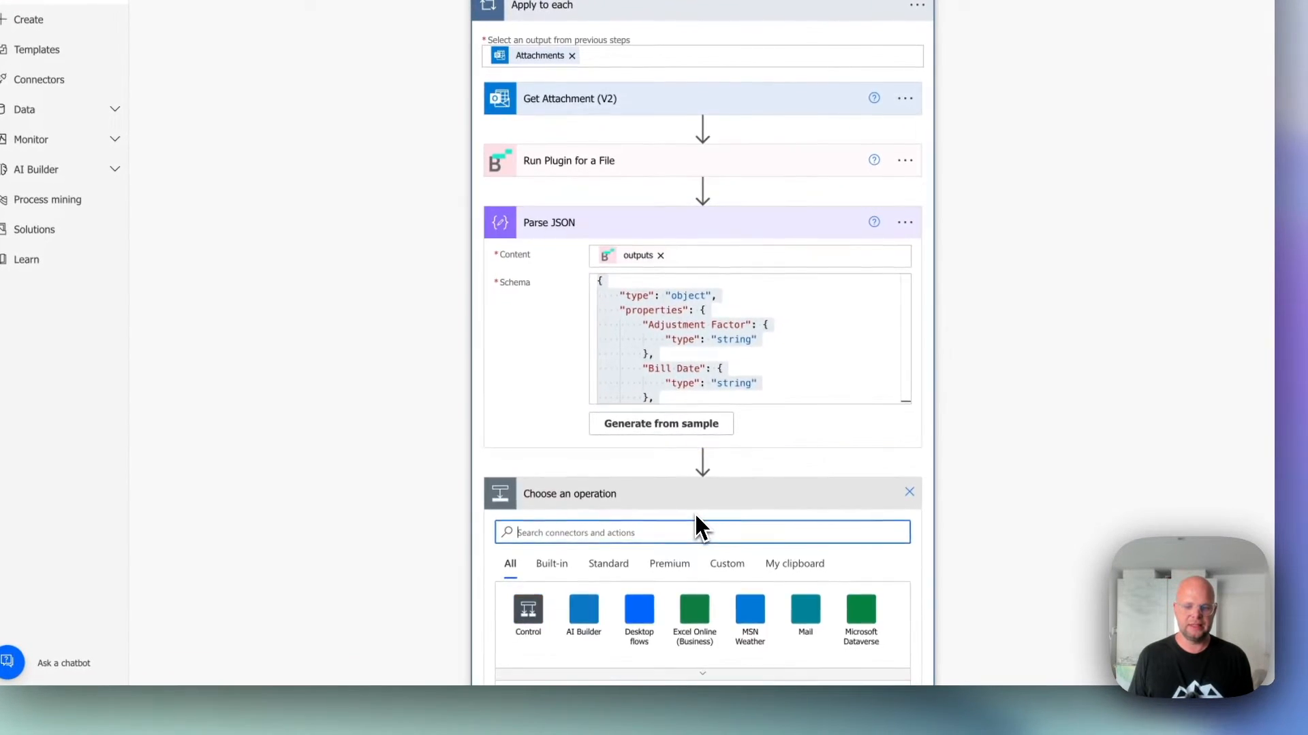
{"action": "left_click", "coordinate": [695, 415]}
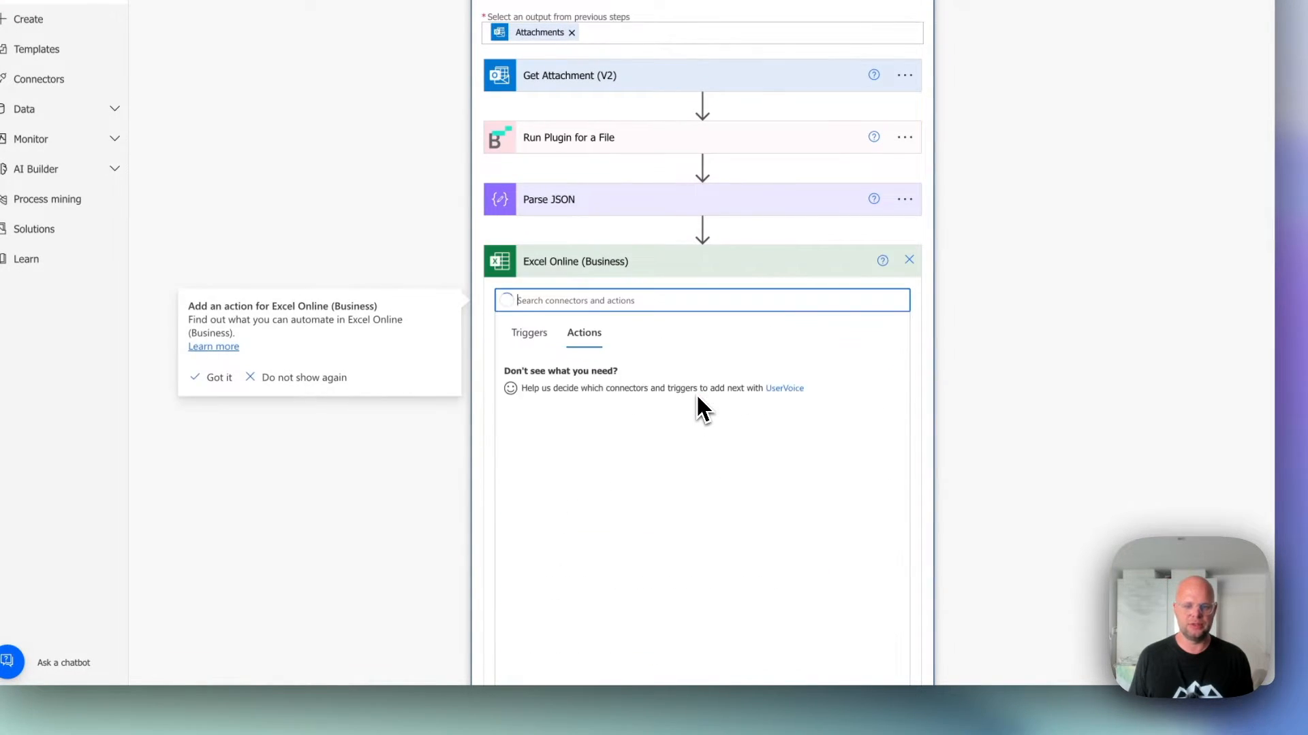
{"action": "scroll", "coordinate": [666, 416], "scroll_direction": "down", "scroll_amount": 3}
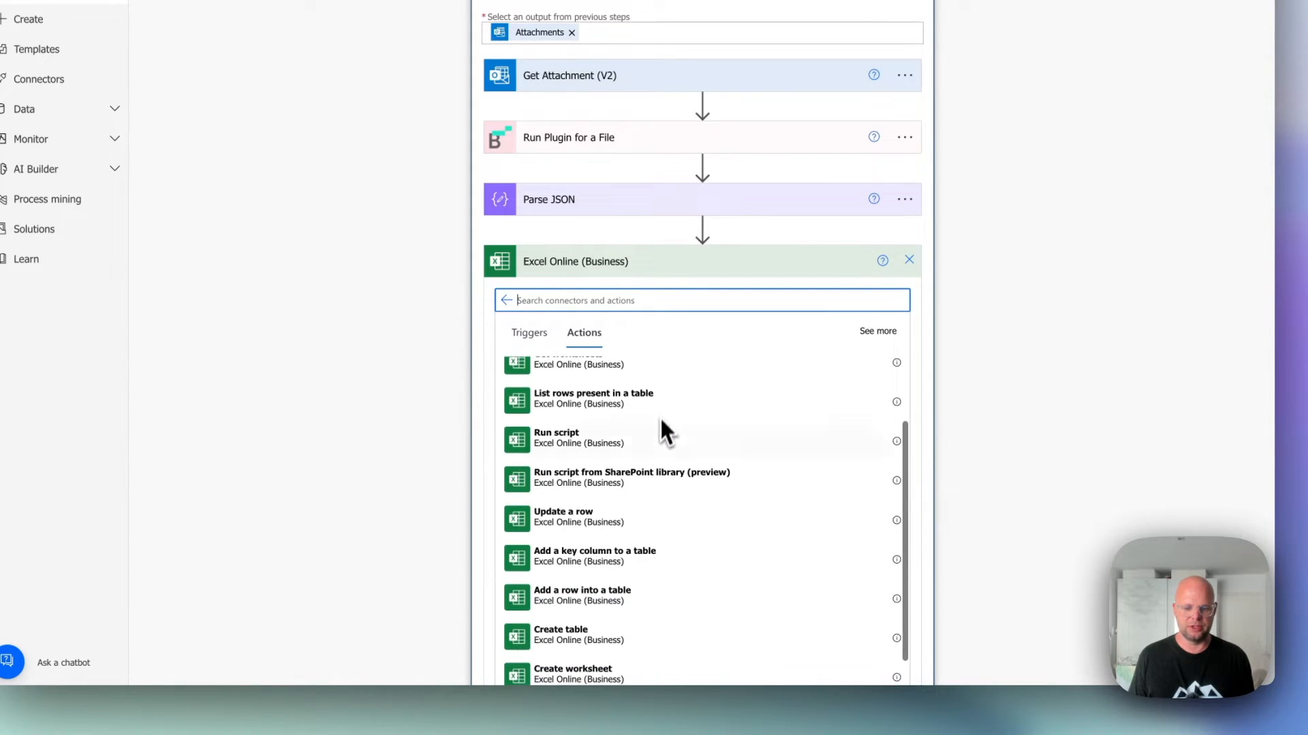
{"action": "scroll", "coordinate": [647, 504], "scroll_direction": "down", "scroll_amount": 1}
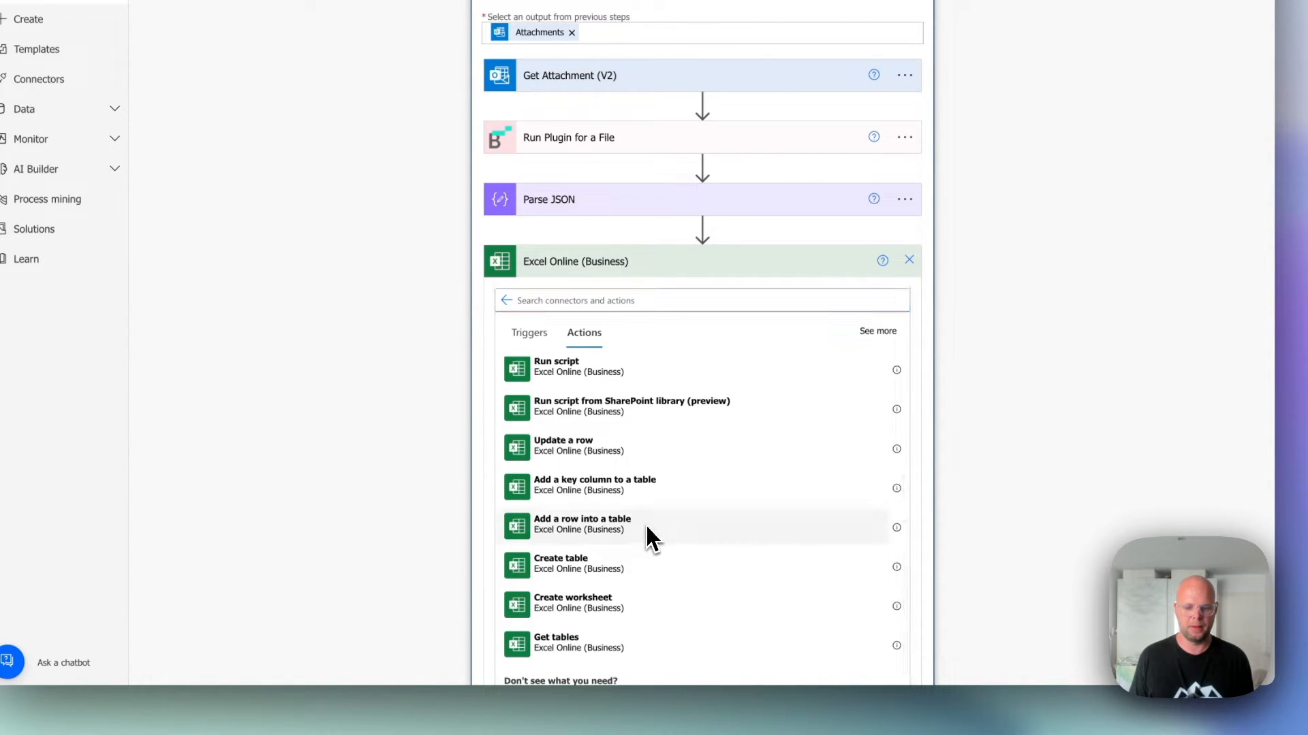
{"action": "left_click", "coordinate": [646, 526]}
Set the Excel action's Location to OneDrive for Business and its Document Library to OneDrive.
{"action": "left_click", "coordinate": [662, 314]}
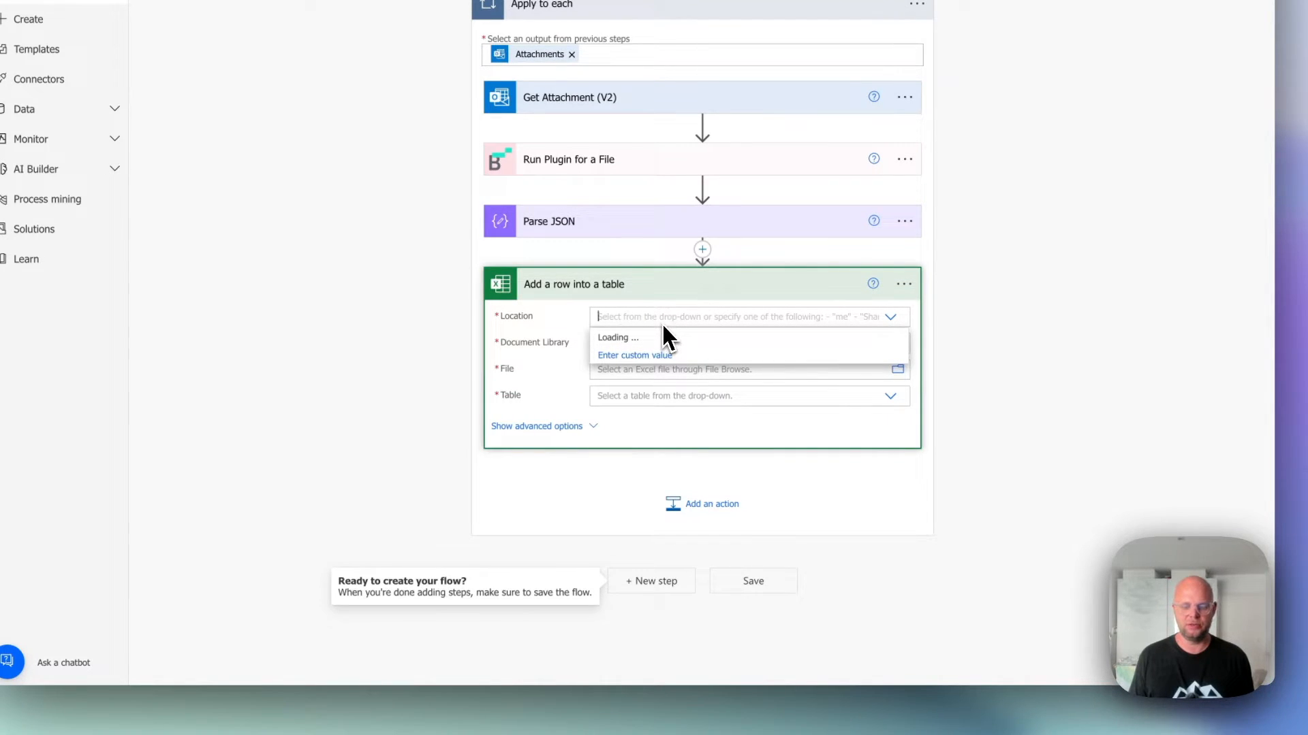
{"action": "left_click", "coordinate": [655, 338]}
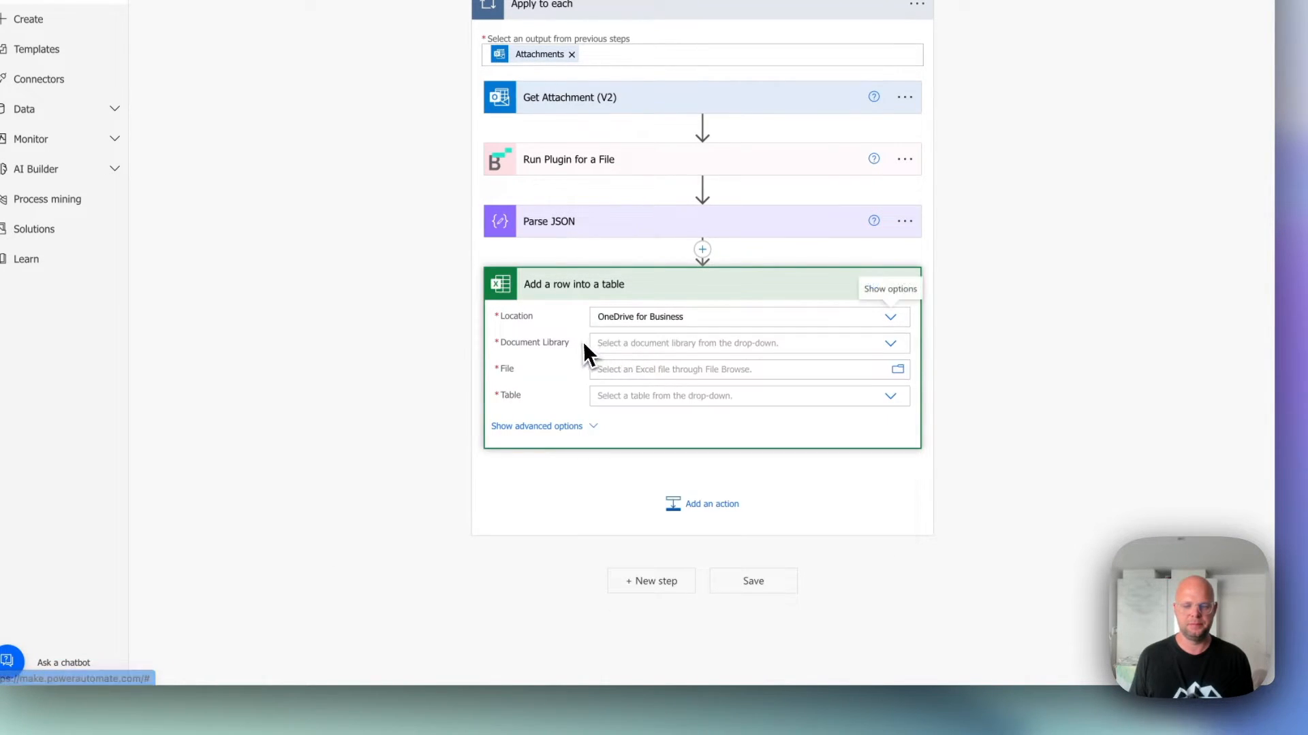
{"action": "left_click", "coordinate": [621, 342]}
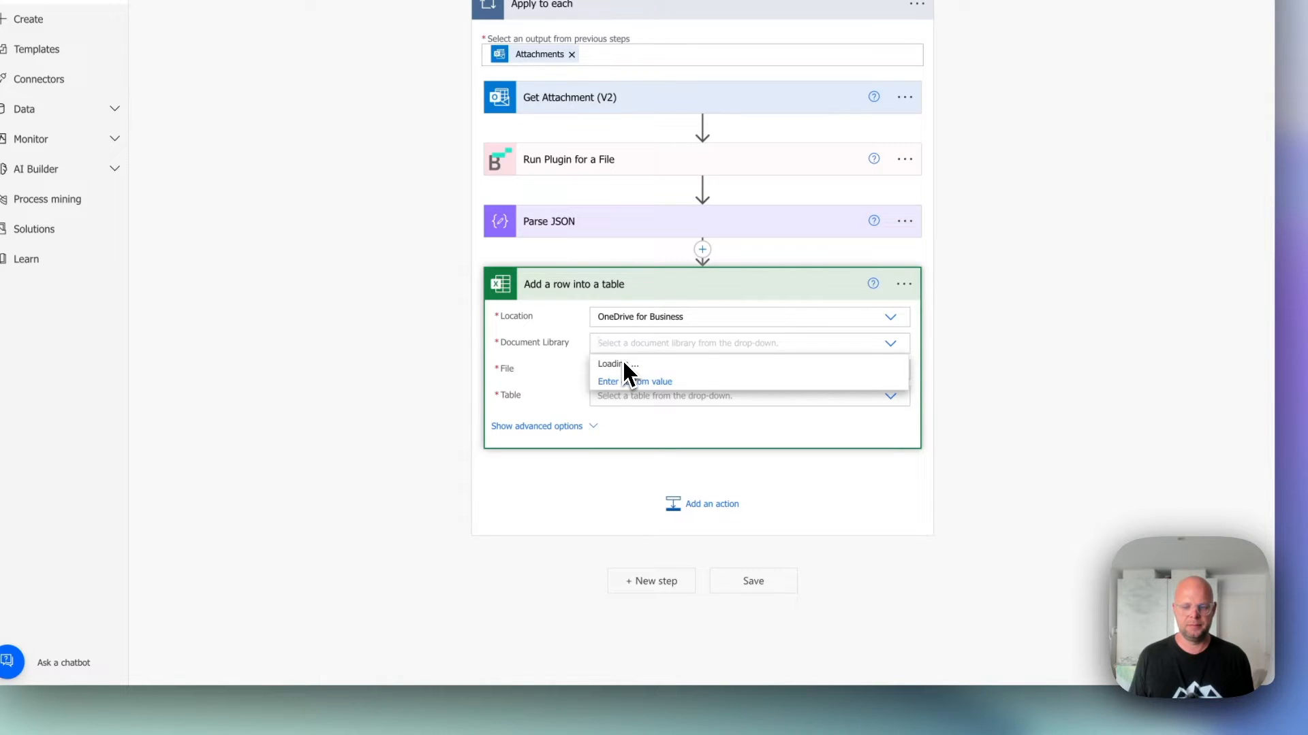
{"action": "left_click", "coordinate": [622, 363]}
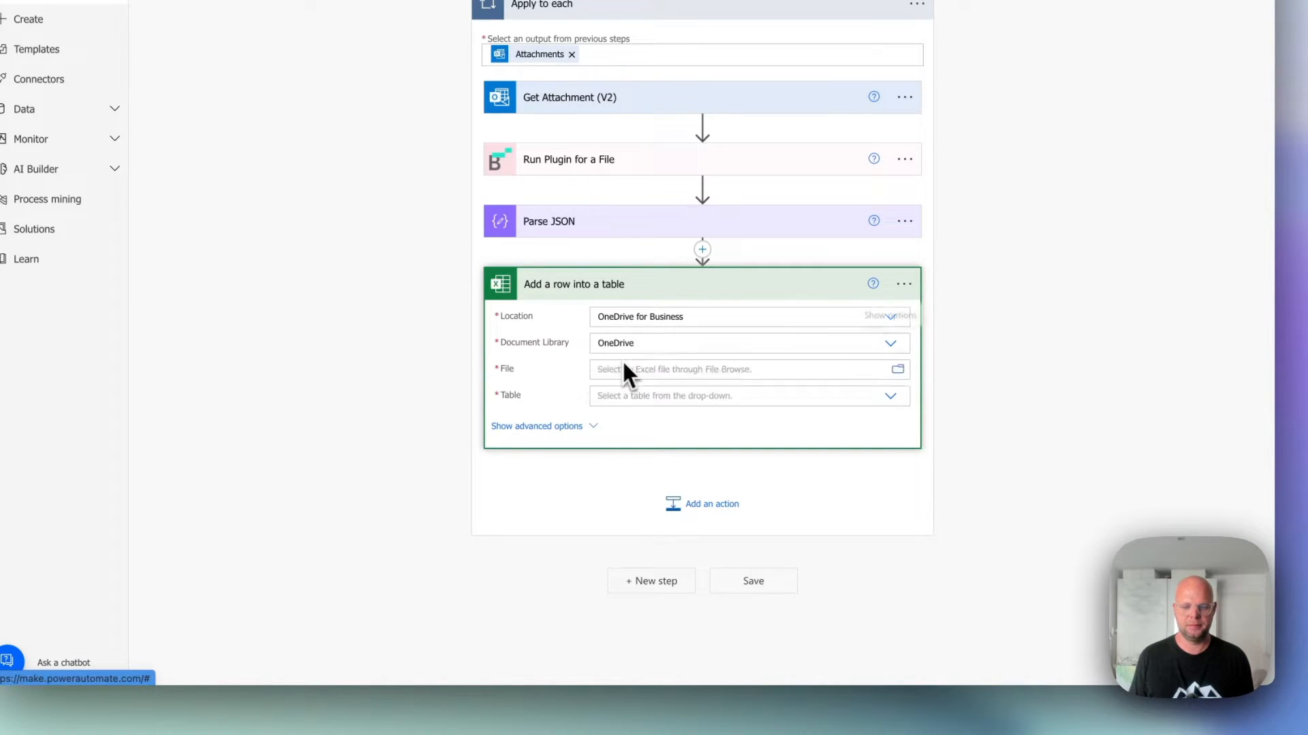
Choose BitskoutTesting.xlsx as the Excel action's file and Table1 as its table.
{"action": "left_click", "coordinate": [693, 370]}
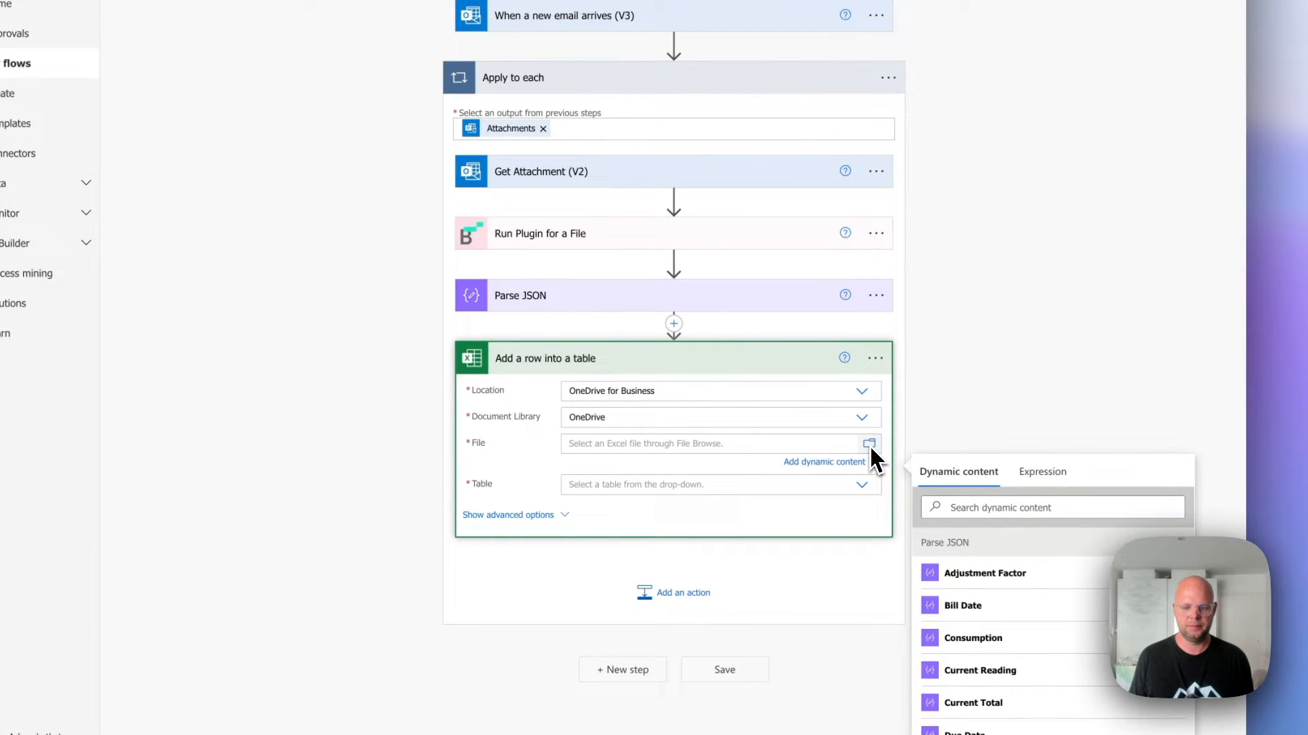
{"action": "left_click", "coordinate": [869, 446]}
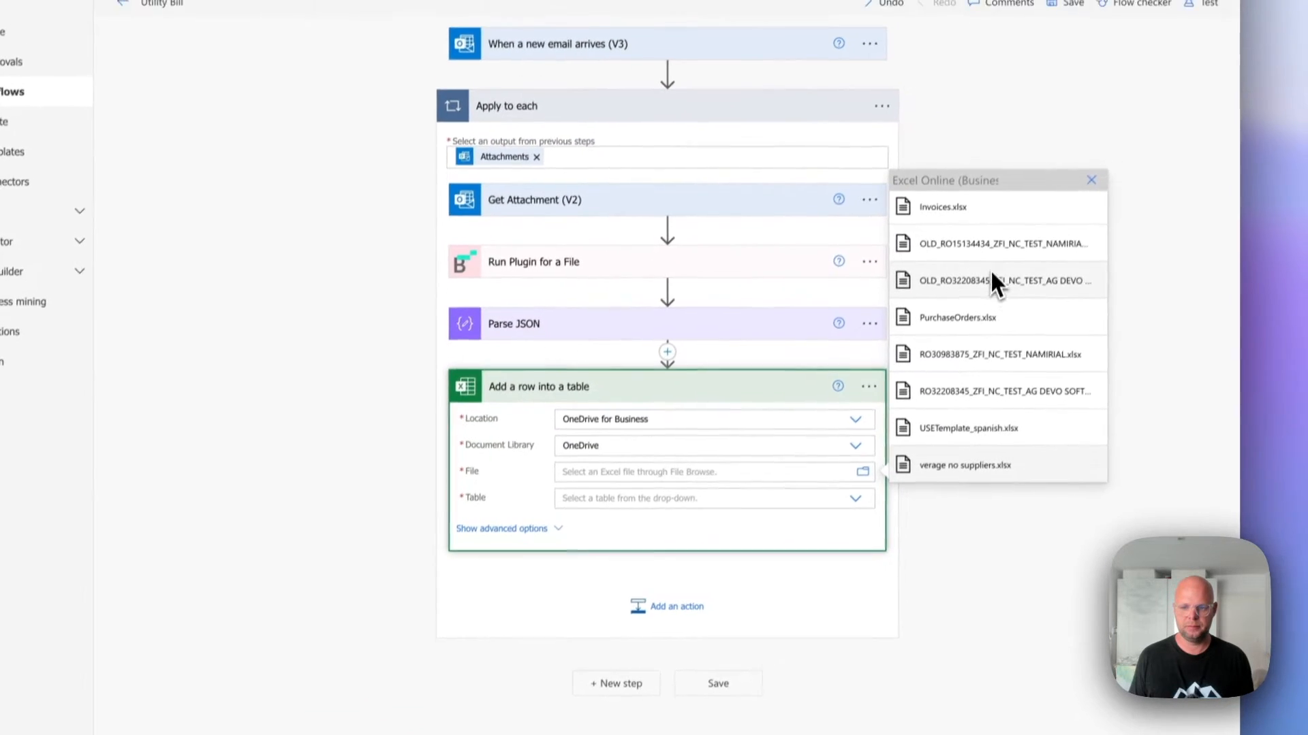
{"action": "scroll", "coordinate": [977, 371], "scroll_direction": "up", "scroll_amount": 5}
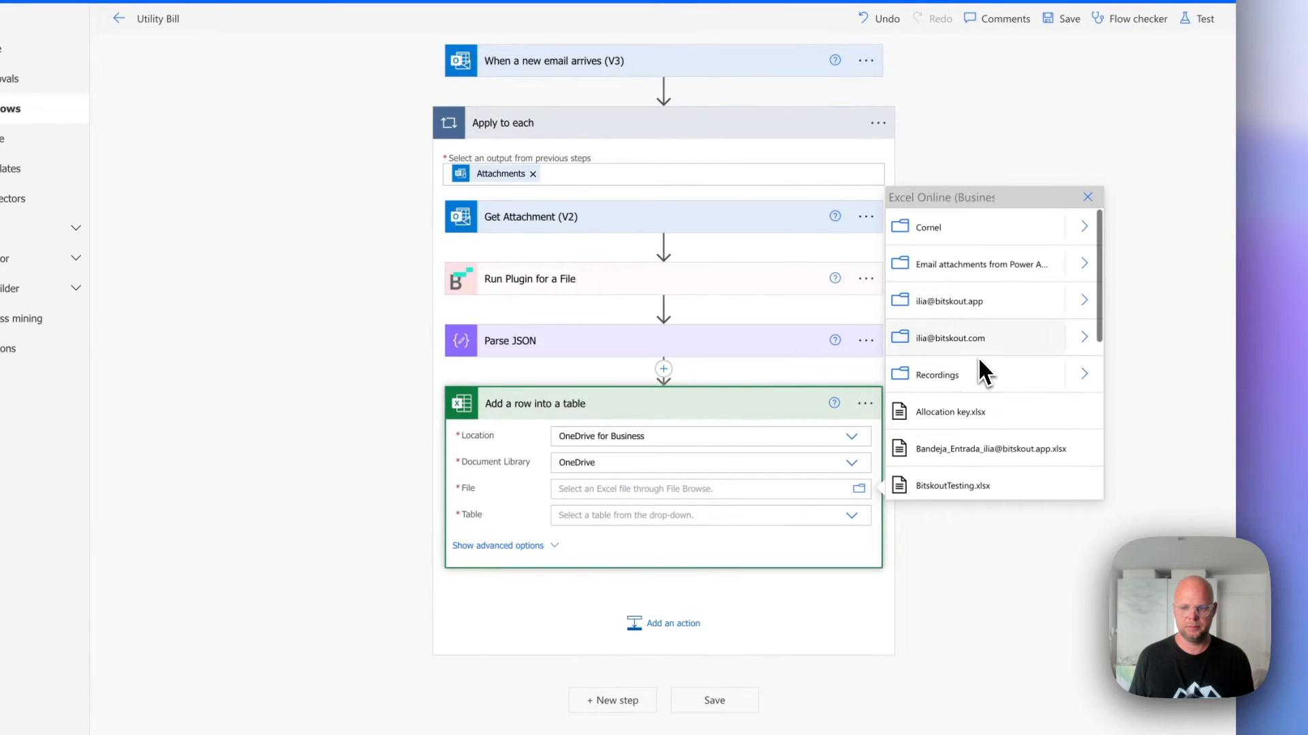
{"action": "scroll", "coordinate": [985, 408], "scroll_direction": "down", "scroll_amount": 1}
{"action": "left_click", "coordinate": [981, 428]}
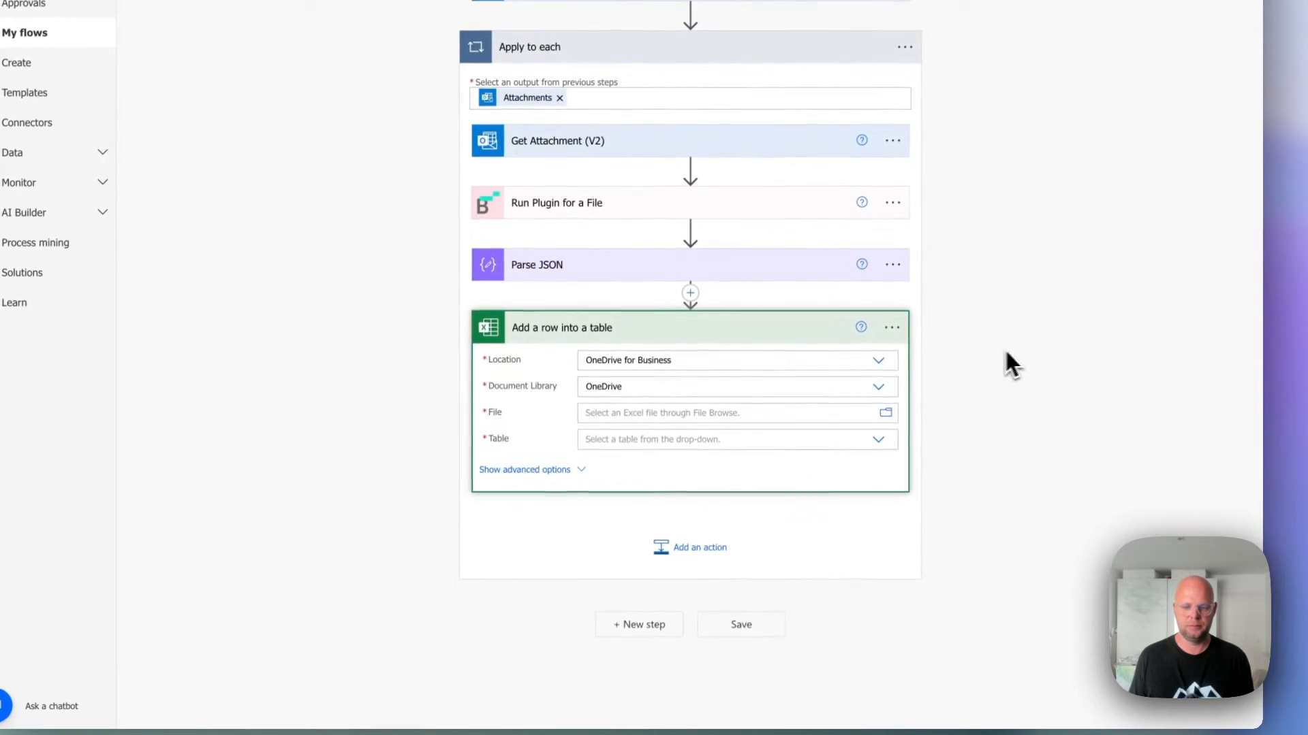
{"action": "left_click", "coordinate": [680, 453]}
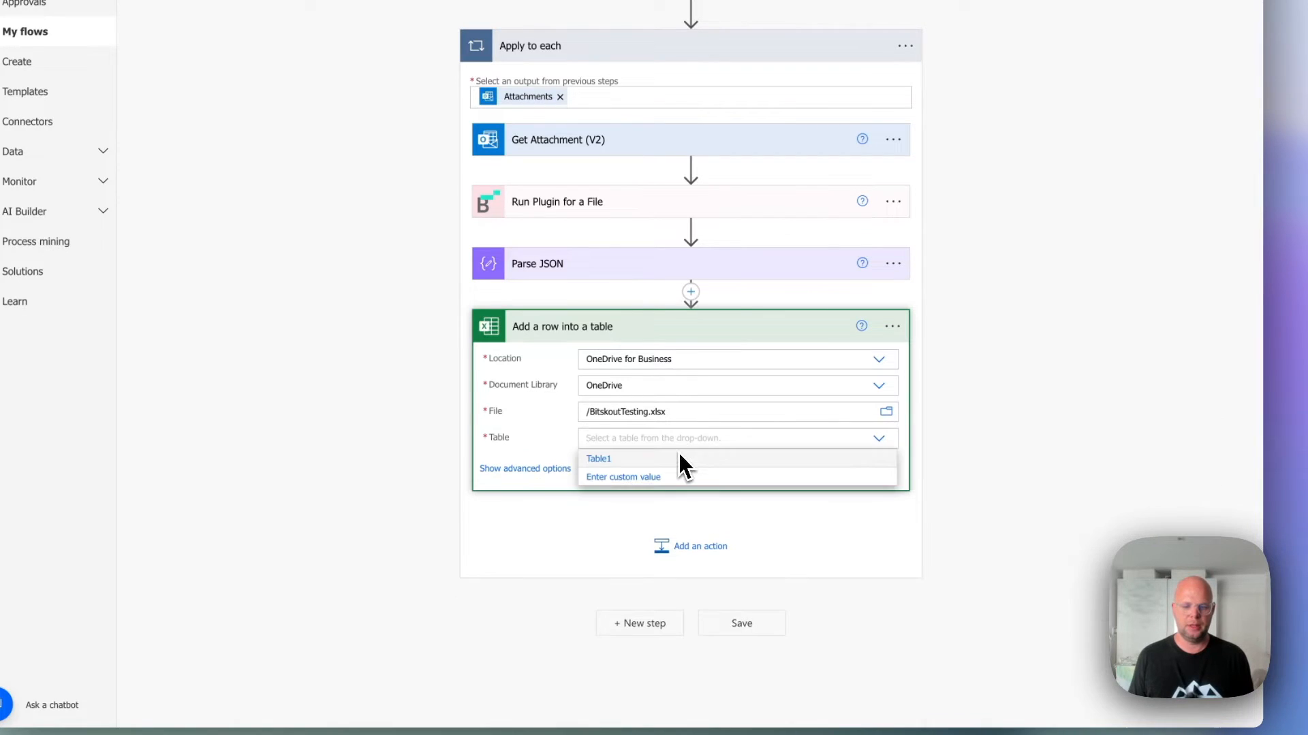
{"action": "left_click", "coordinate": [644, 460]}
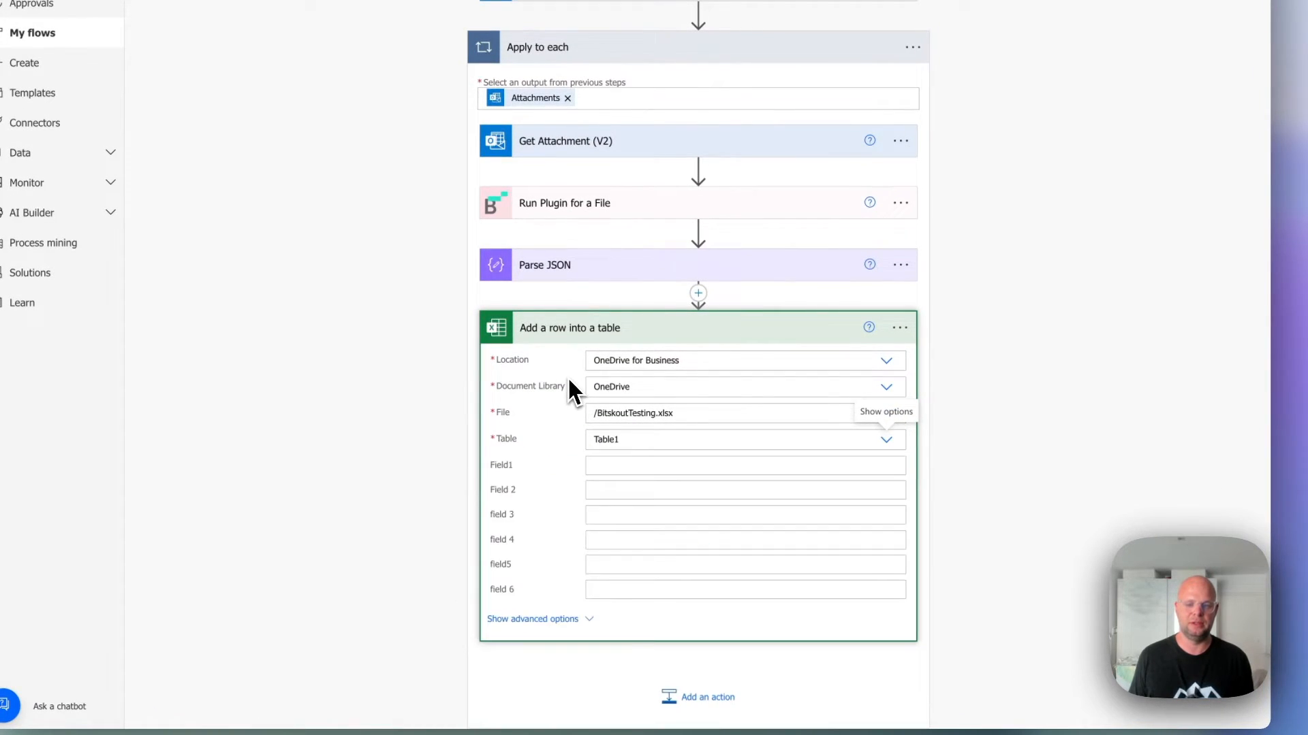
Map Field1 to the Parse JSON value Bill Date and Field 2 to Utility Type.
{"action": "scroll", "coordinate": [573, 382], "scroll_direction": "down", "scroll_amount": 1}
{"action": "left_click", "coordinate": [617, 397]}
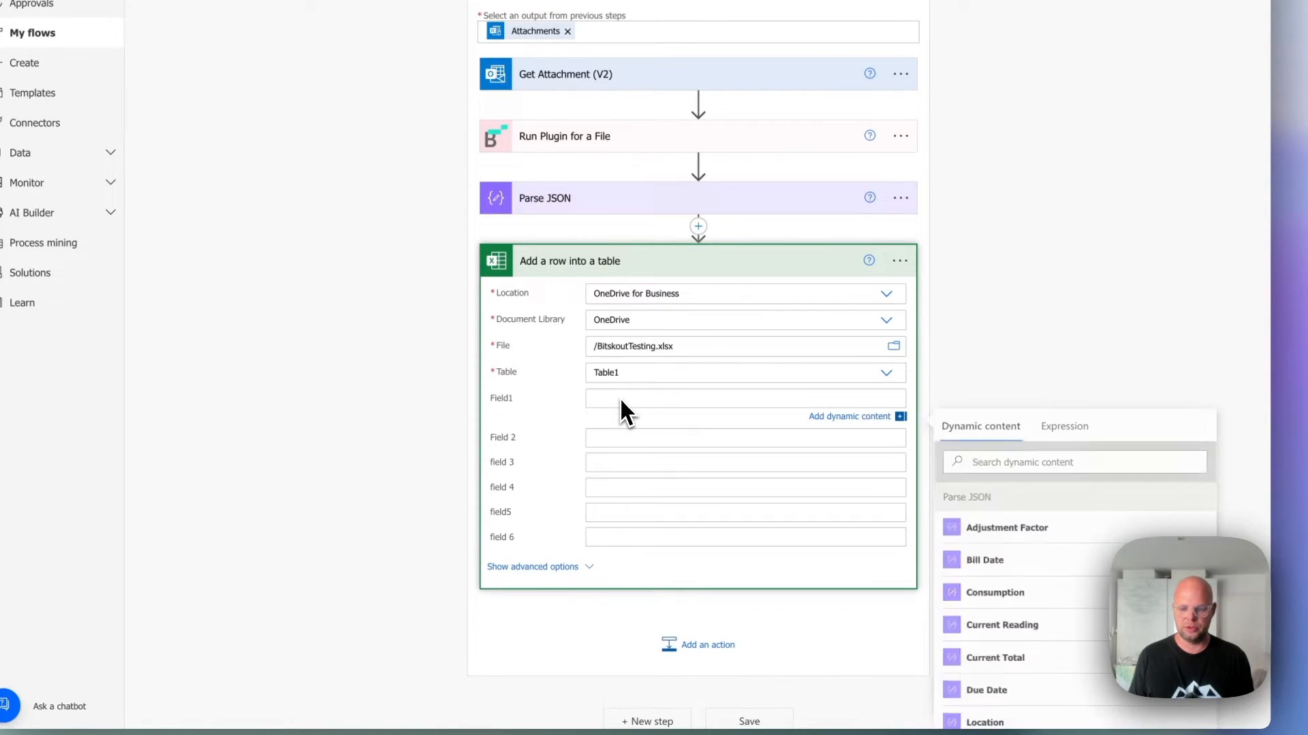
{"action": "scroll", "coordinate": [856, 405], "scroll_direction": "down", "scroll_amount": 1}
{"action": "left_click", "coordinate": [1090, 575]}
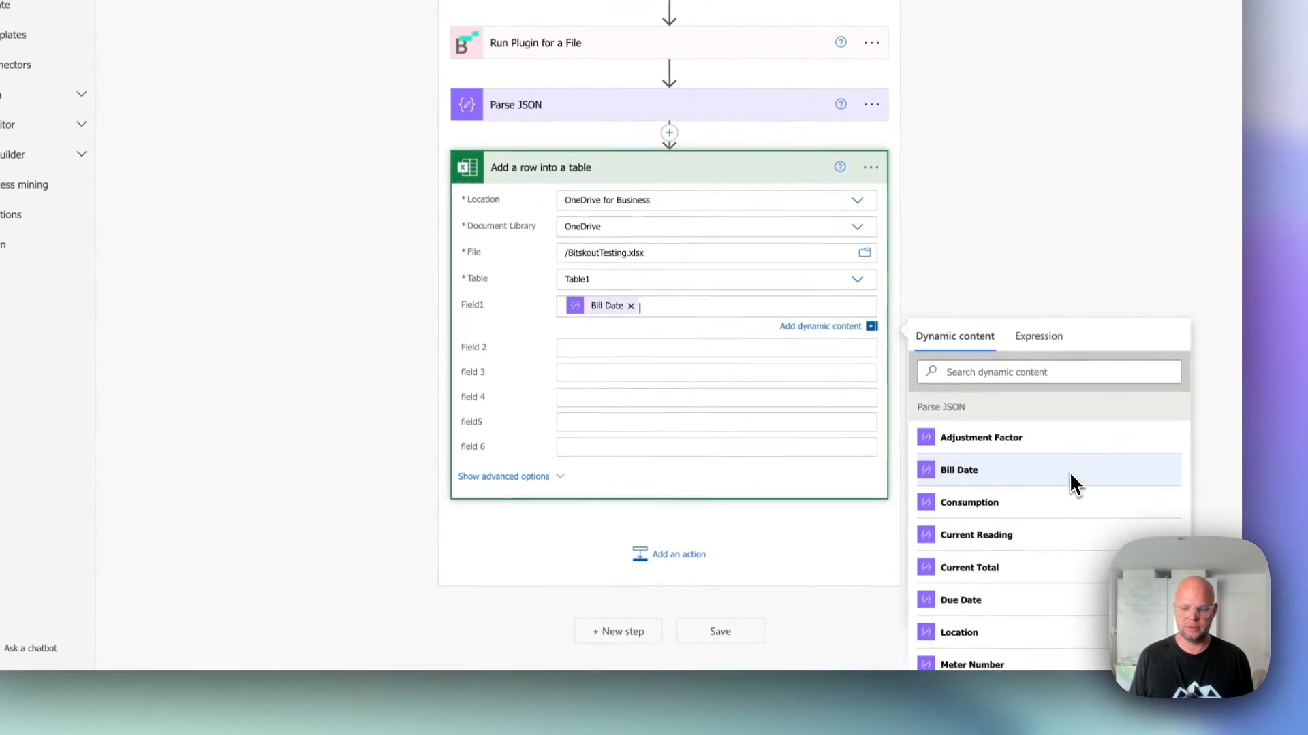
{"action": "left_click", "coordinate": [670, 345]}
{"action": "scroll", "coordinate": [995, 497], "scroll_direction": "down", "scroll_amount": 3}
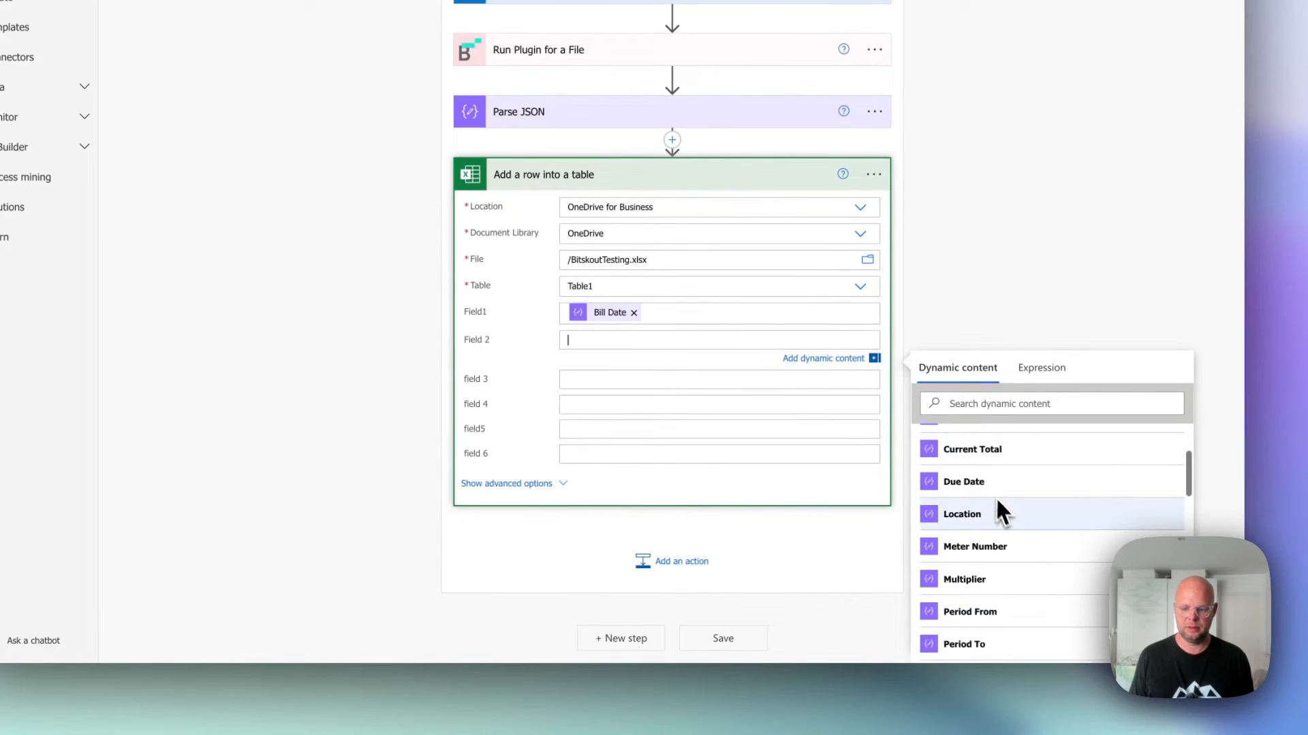
{"action": "scroll", "coordinate": [1017, 580], "scroll_direction": "down", "scroll_amount": 3}
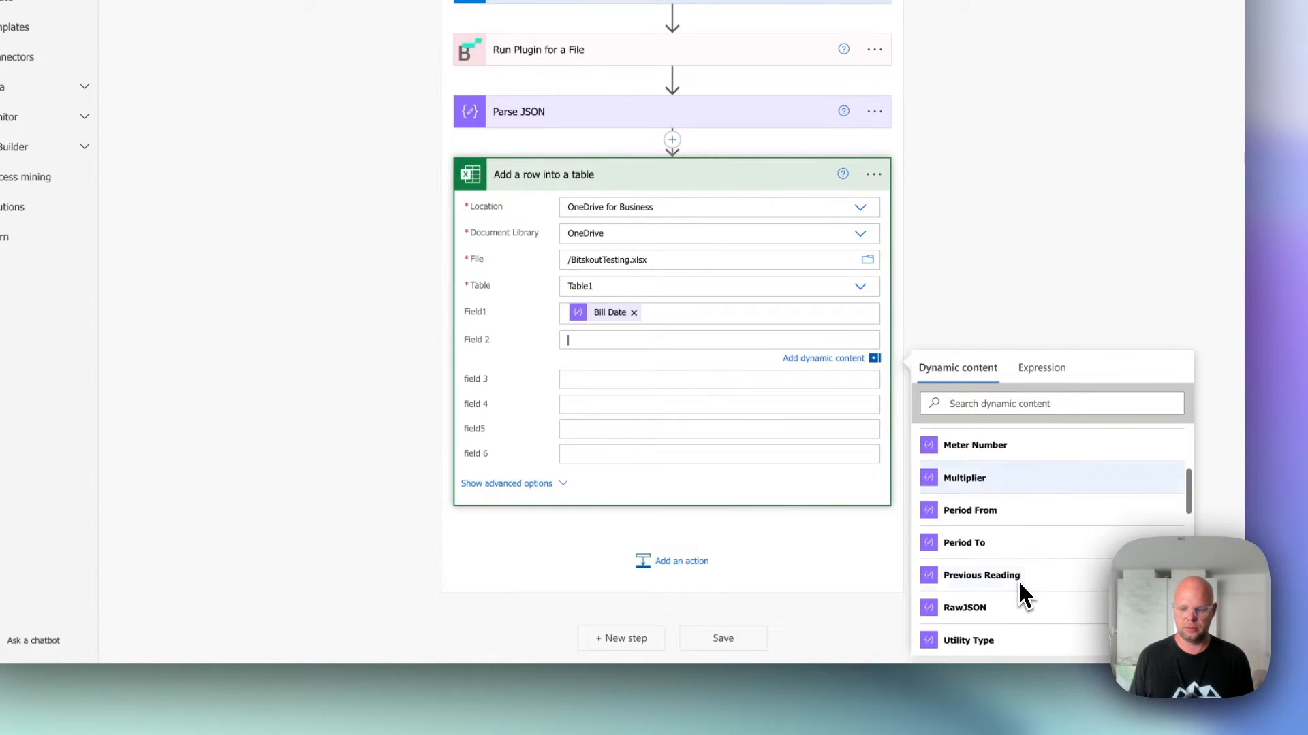
{"action": "left_click", "coordinate": [1069, 553]}
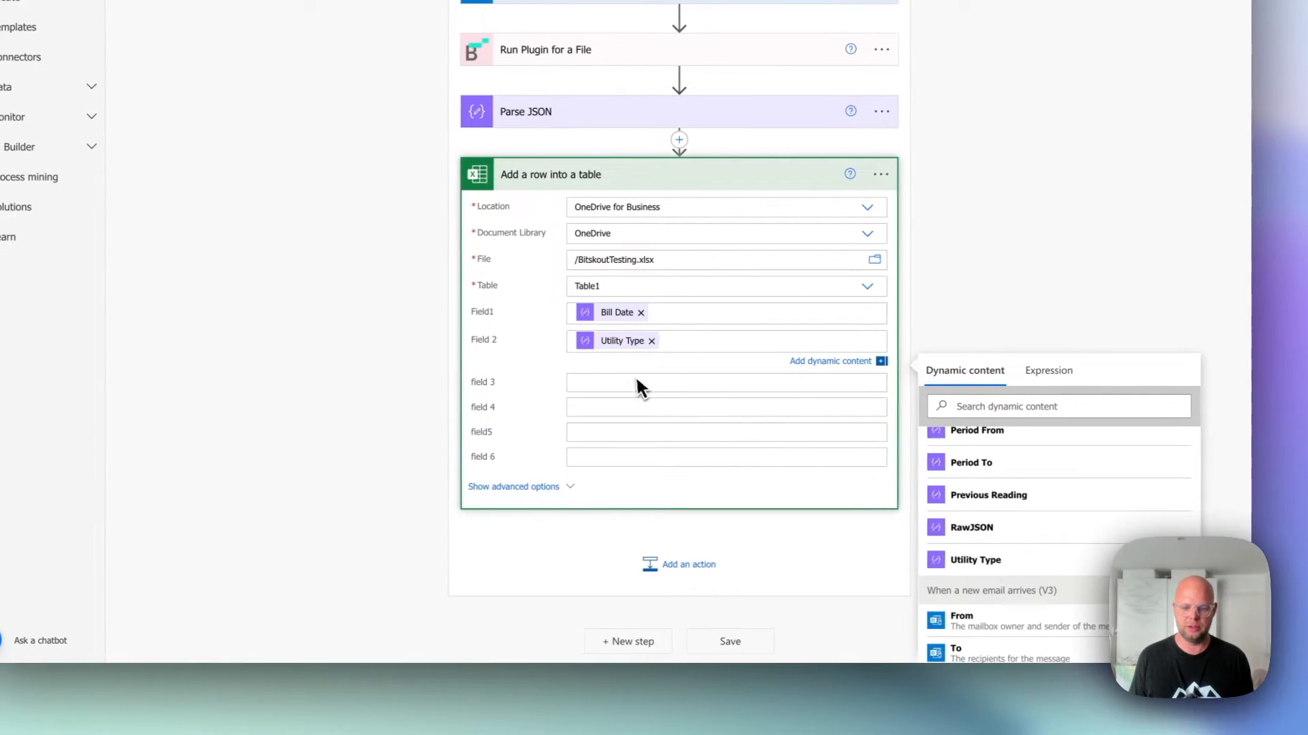
Map field 3 to the Parse JSON value Current Total and save the flow.
{"action": "left_click", "coordinate": [756, 384]}
{"action": "scroll", "coordinate": [1043, 533], "scroll_direction": "down", "scroll_amount": 3}
{"action": "scroll", "coordinate": [796, 438], "scroll_direction": "down", "scroll_amount": 2}
{"action": "scroll", "coordinate": [958, 528], "scroll_direction": "down", "scroll_amount": 2}
{"action": "scroll", "coordinate": [1037, 519], "scroll_direction": "up", "scroll_amount": 3}
{"action": "scroll", "coordinate": [1038, 528], "scroll_direction": "up", "scroll_amount": 5}
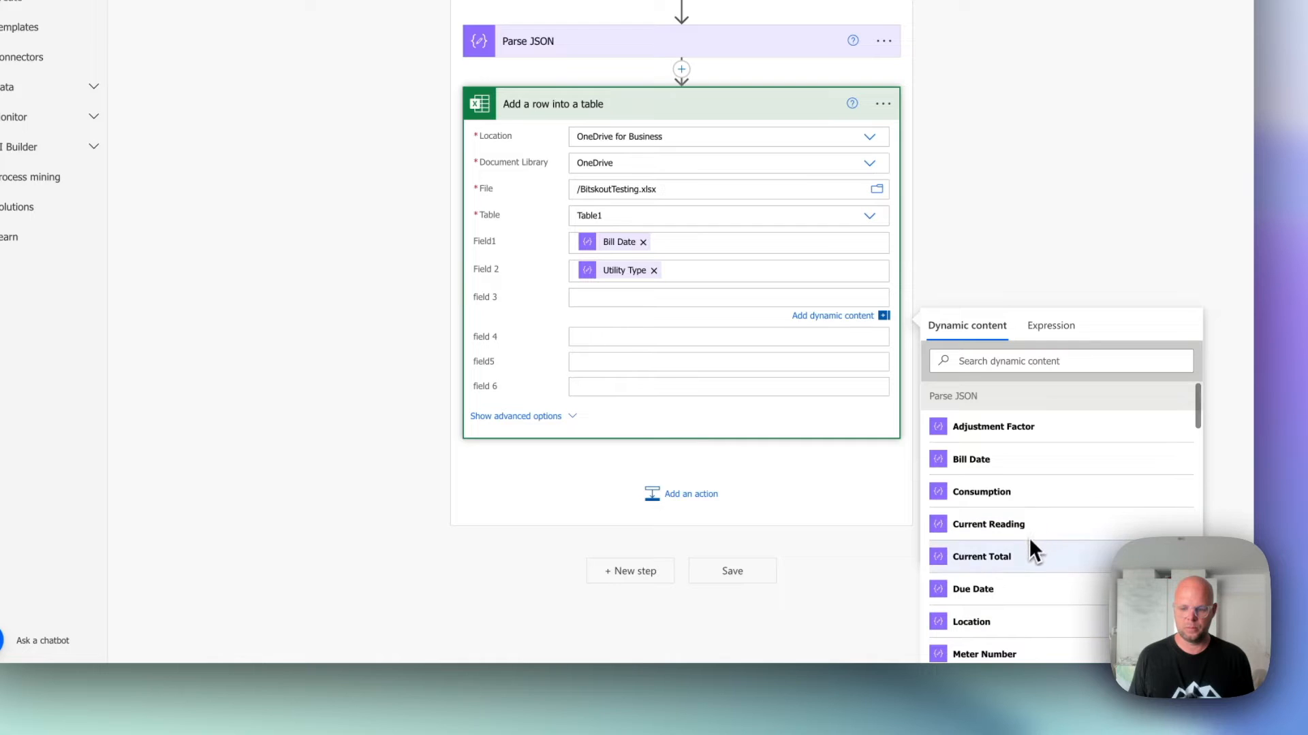
{"action": "left_click", "coordinate": [1027, 555]}
{"action": "left_click", "coordinate": [844, 437]}
{"action": "scroll", "coordinate": [845, 437], "scroll_direction": "up", "scroll_amount": 1}
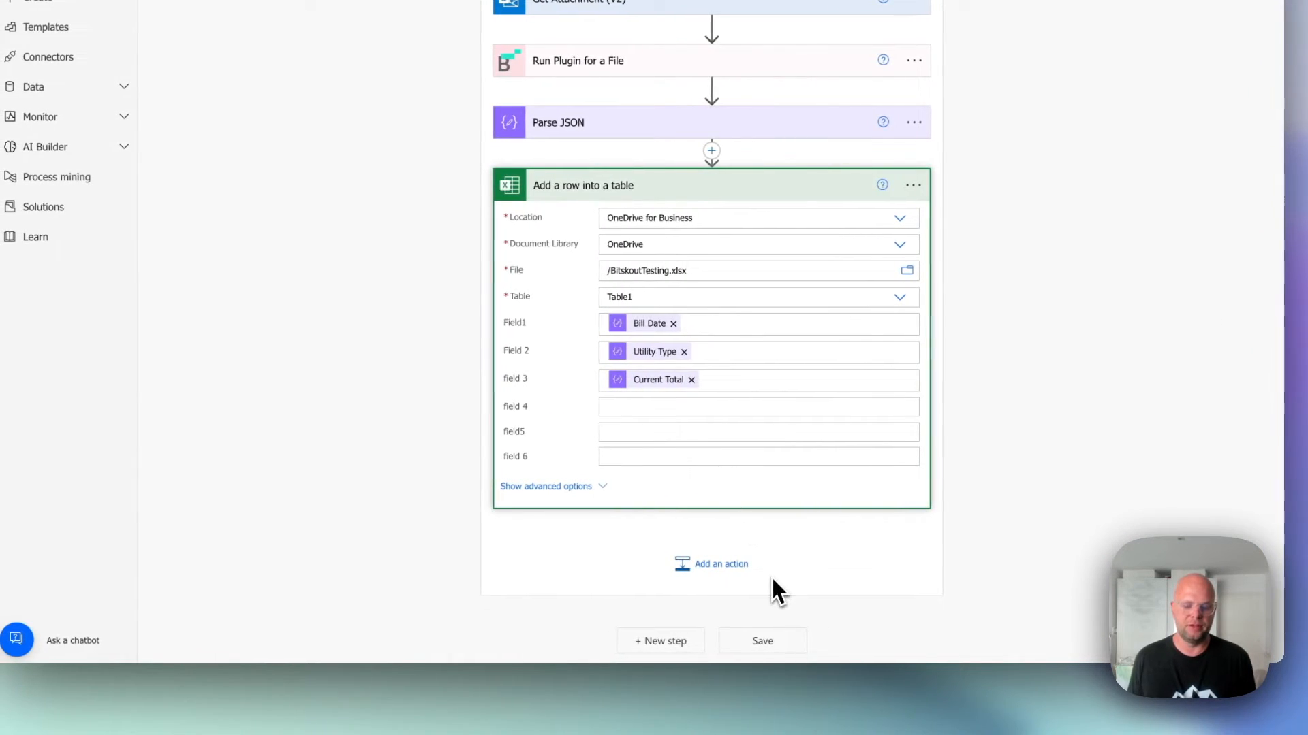
{"action": "left_click", "coordinate": [780, 646]}
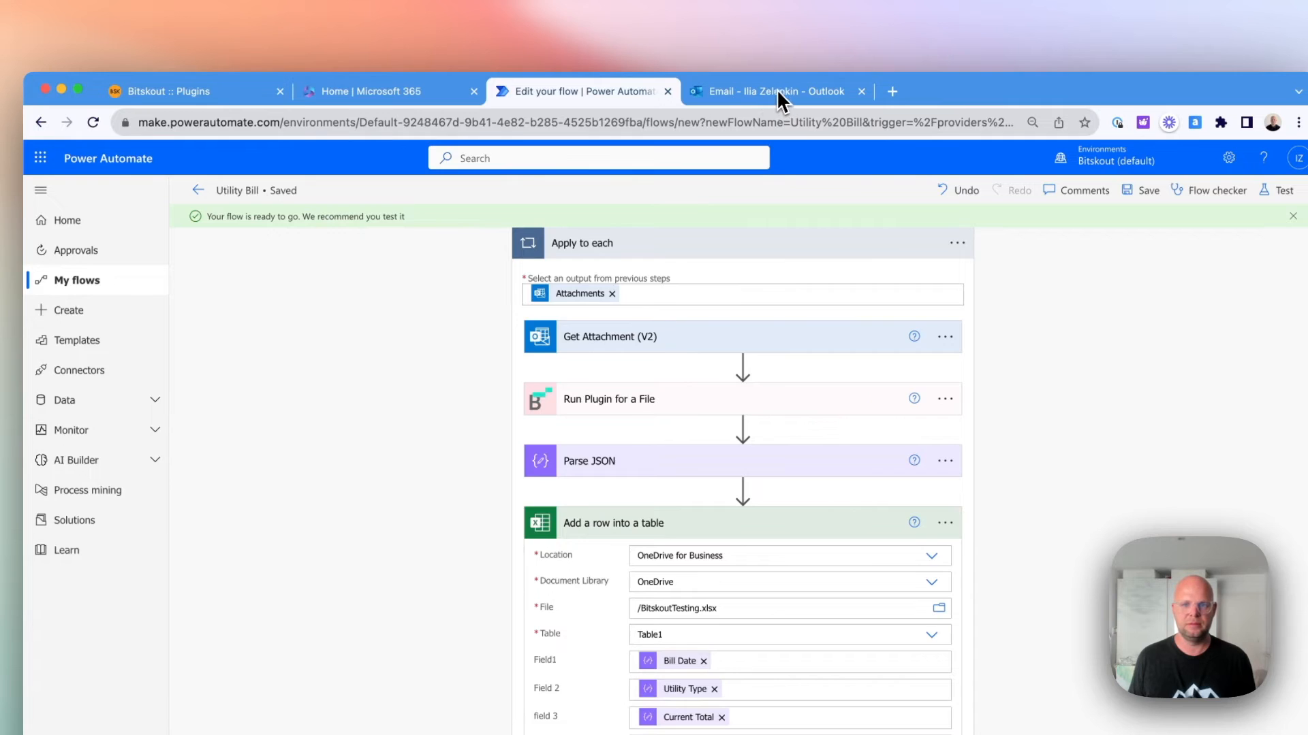
Switch from the flow editor to the Outlook browser tab and open the BitskoutTesting.xlsx workbook in Excel for the web.
{"action": "left_click", "coordinate": [776, 91]}
{"action": "left_click", "coordinate": [561, 117]}
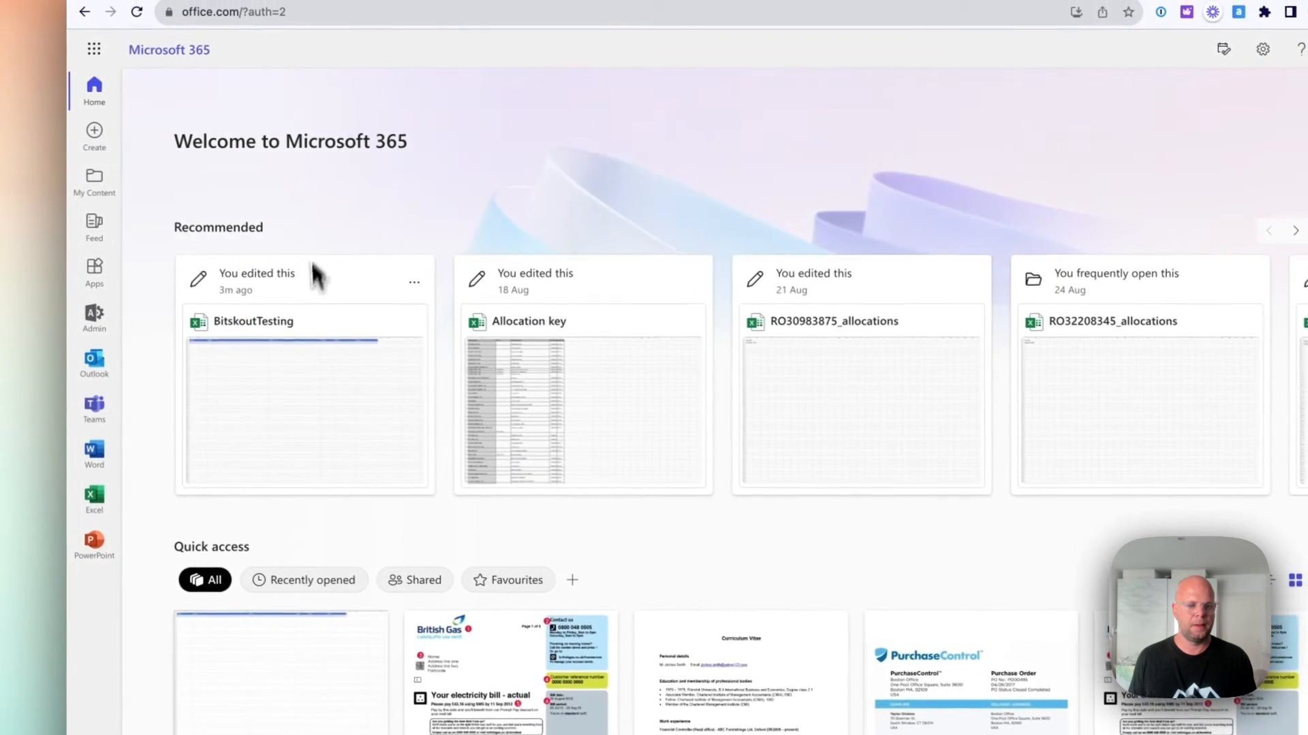
{"action": "left_click", "coordinate": [323, 406]}
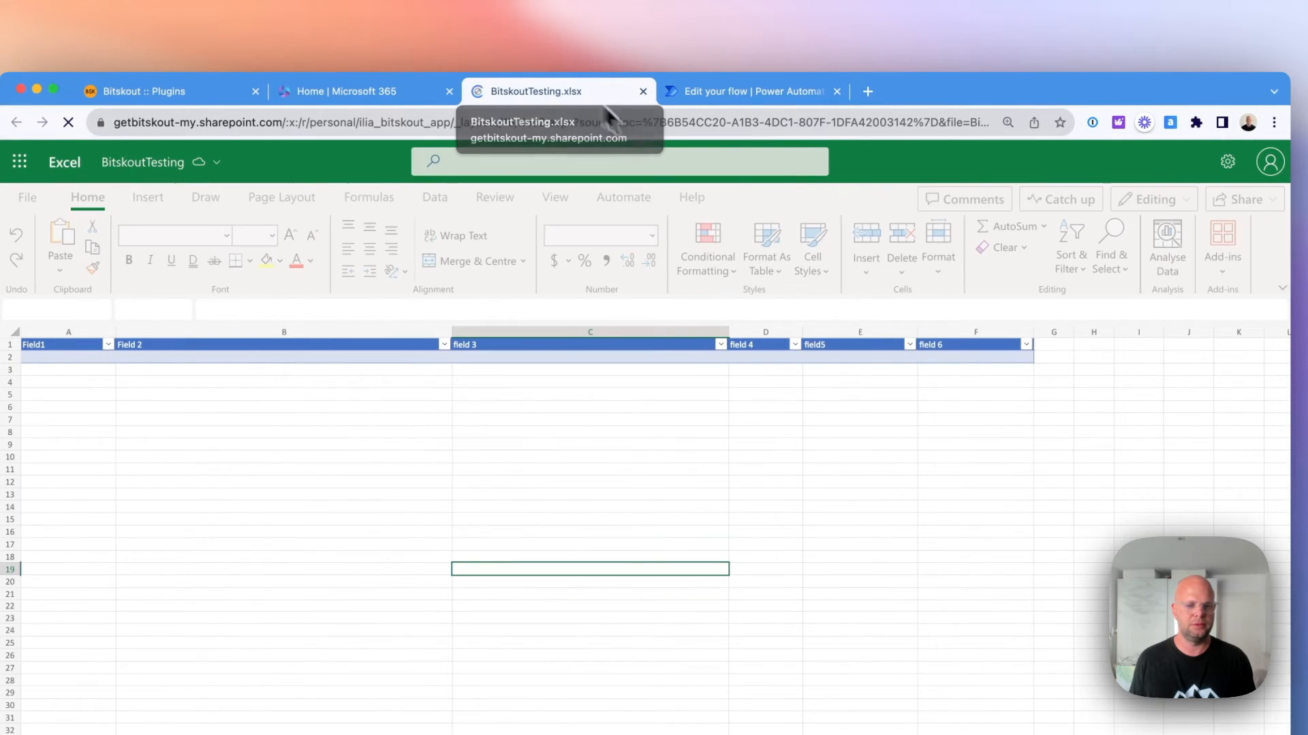
Return to the Power Automate flow and test it automatically with a recently used trigger, using the succeeded run.
{"action": "left_click", "coordinate": [739, 91]}
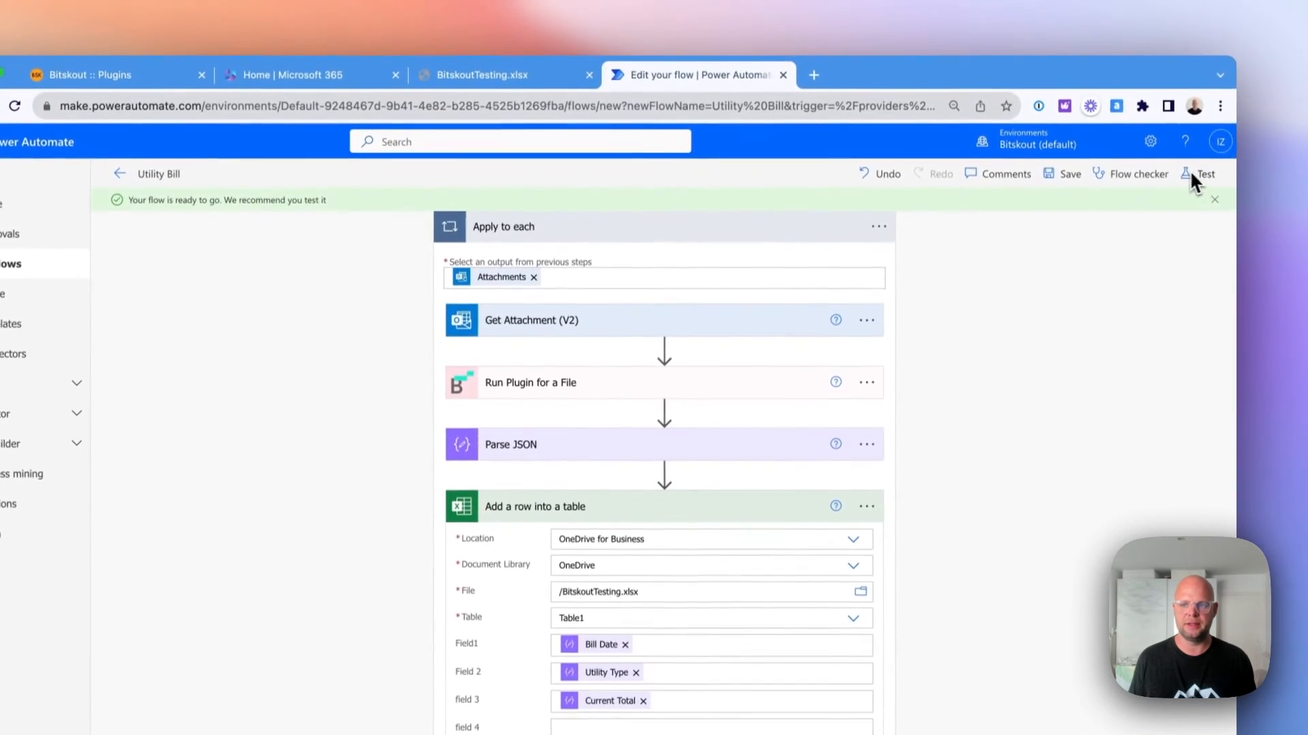
{"action": "left_click", "coordinate": [1191, 175]}
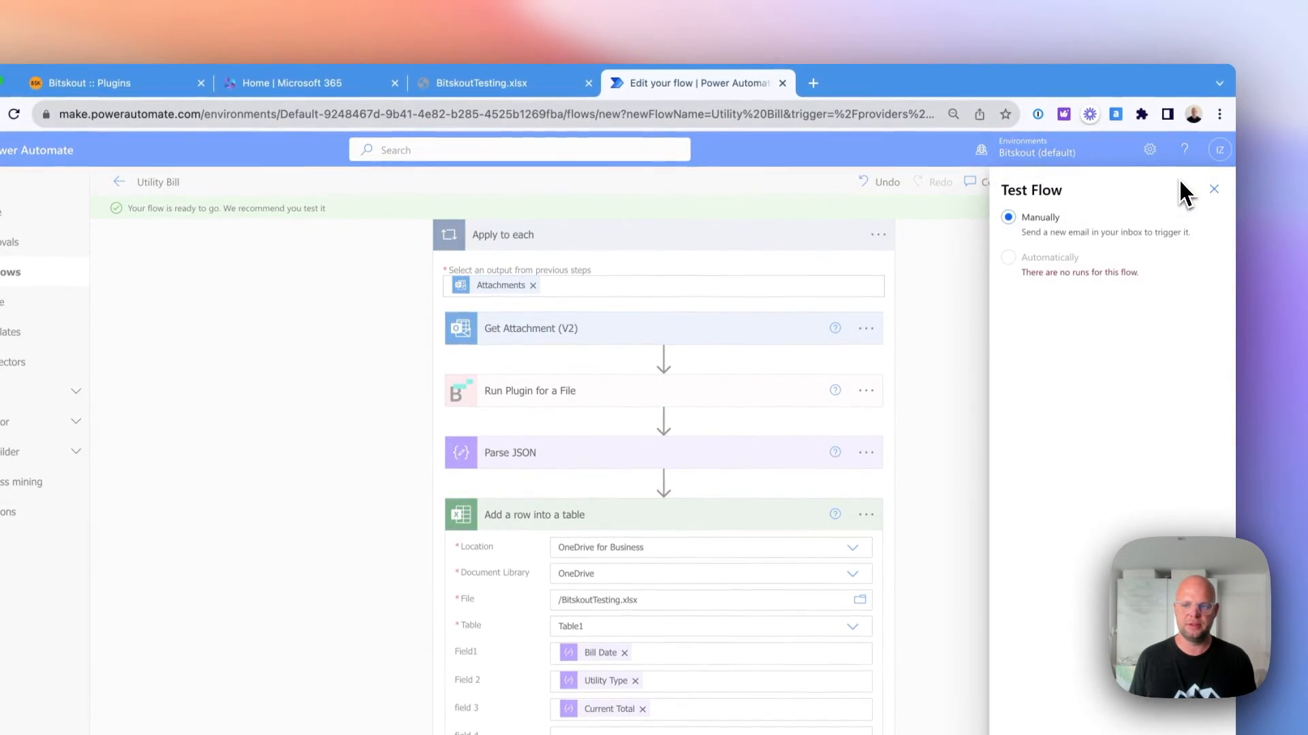
{"action": "left_click", "coordinate": [1008, 259]}
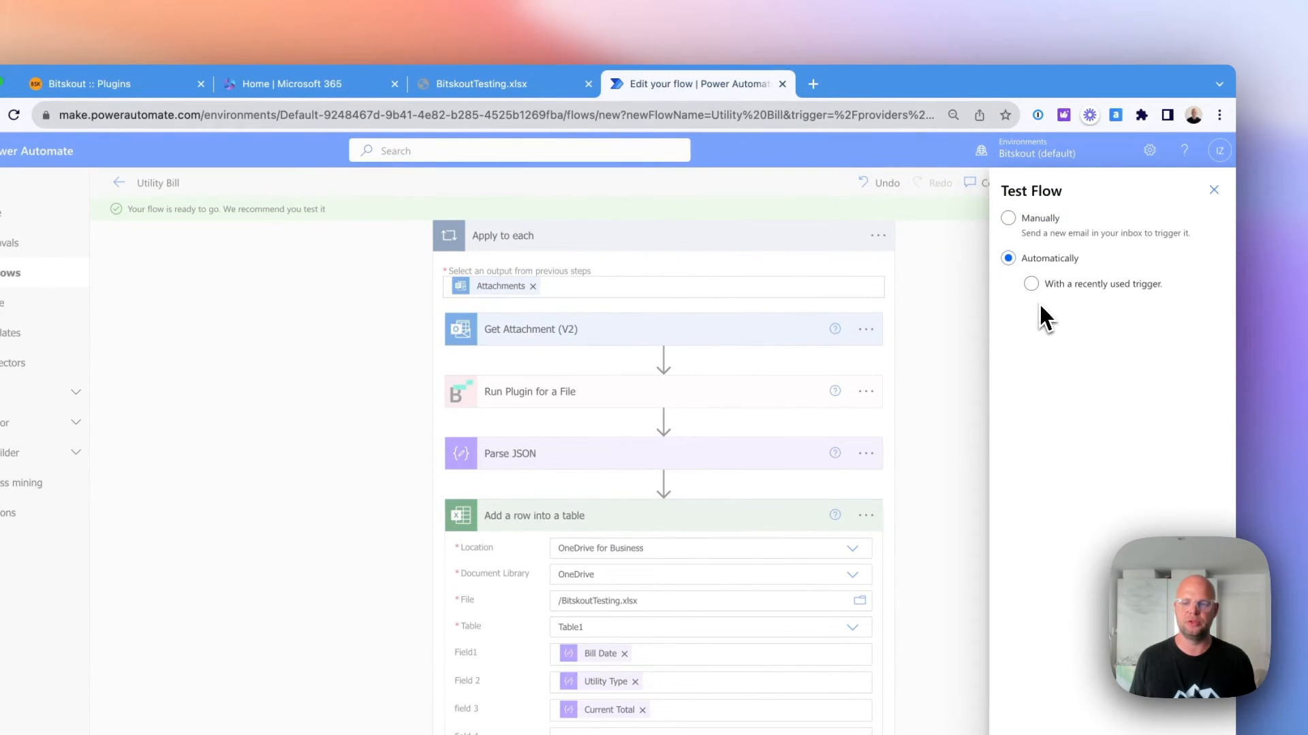
{"action": "left_click", "coordinate": [1031, 285]}
{"action": "left_click", "coordinate": [1014, 312]}
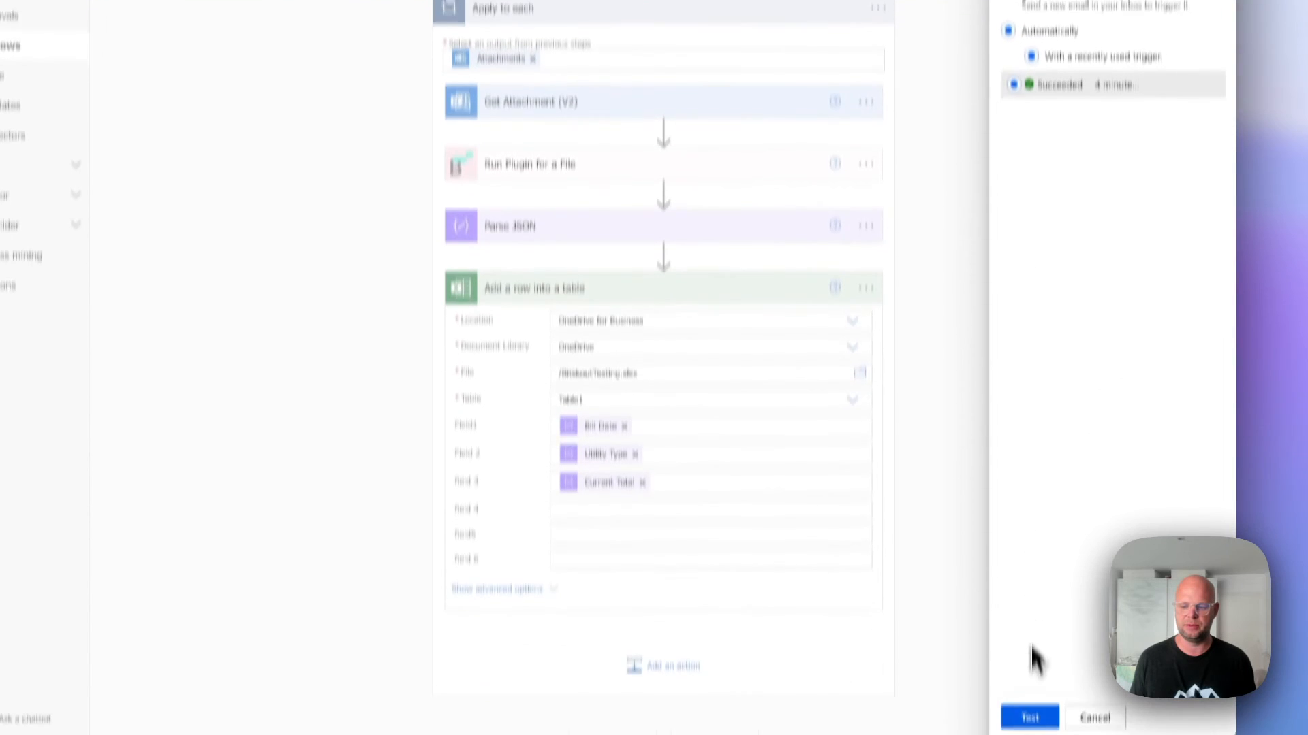
{"action": "left_click", "coordinate": [1032, 641]}
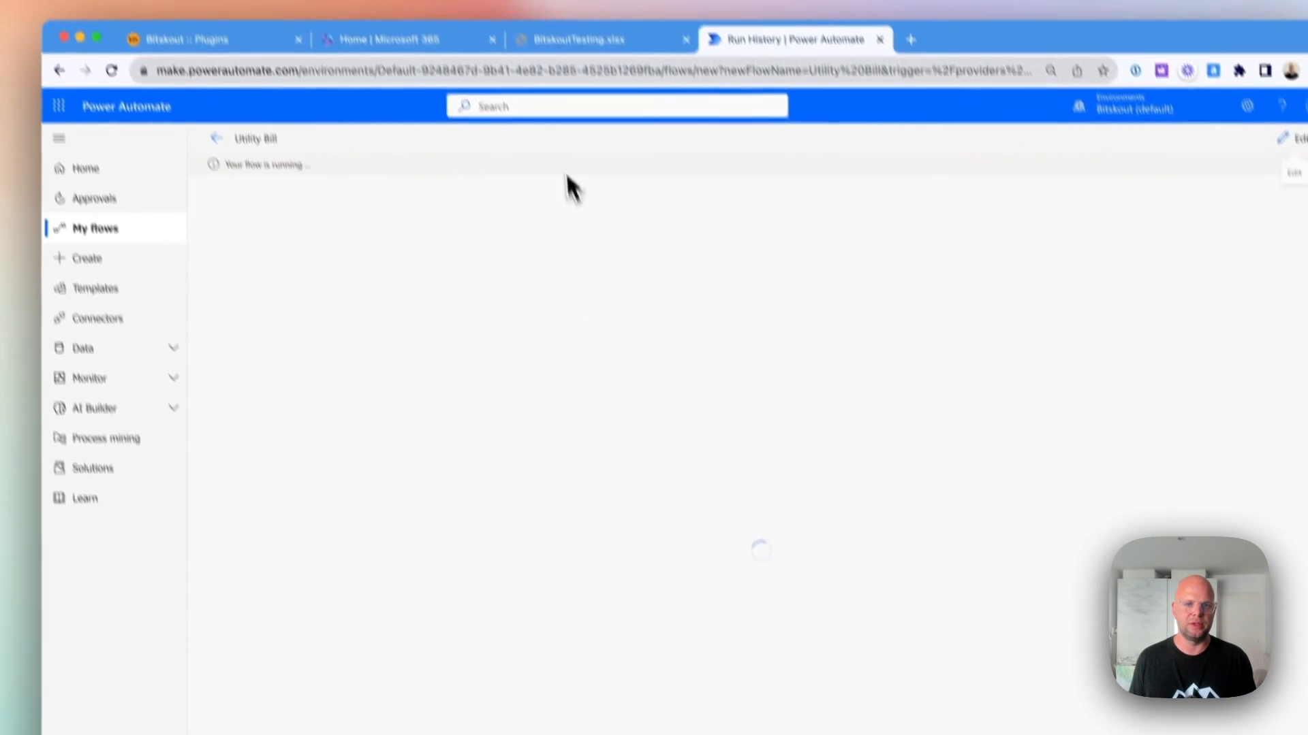
Switch to the BitskoutTesting.xlsx workbook in Excel and clear the old table data in A4:F7.
{"action": "left_click", "coordinate": [591, 42]}
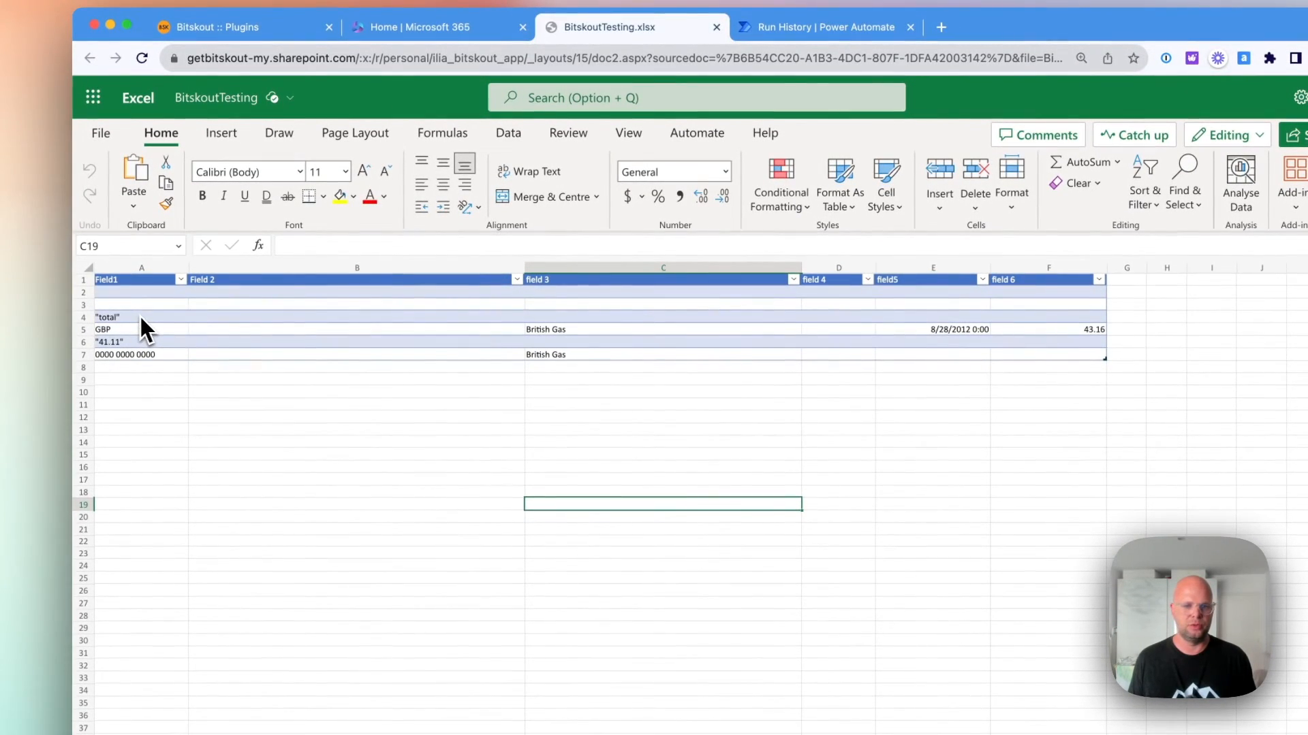
{"action": "left_click_drag", "start_coordinate": [130, 329], "coordinate": [1018, 379]}
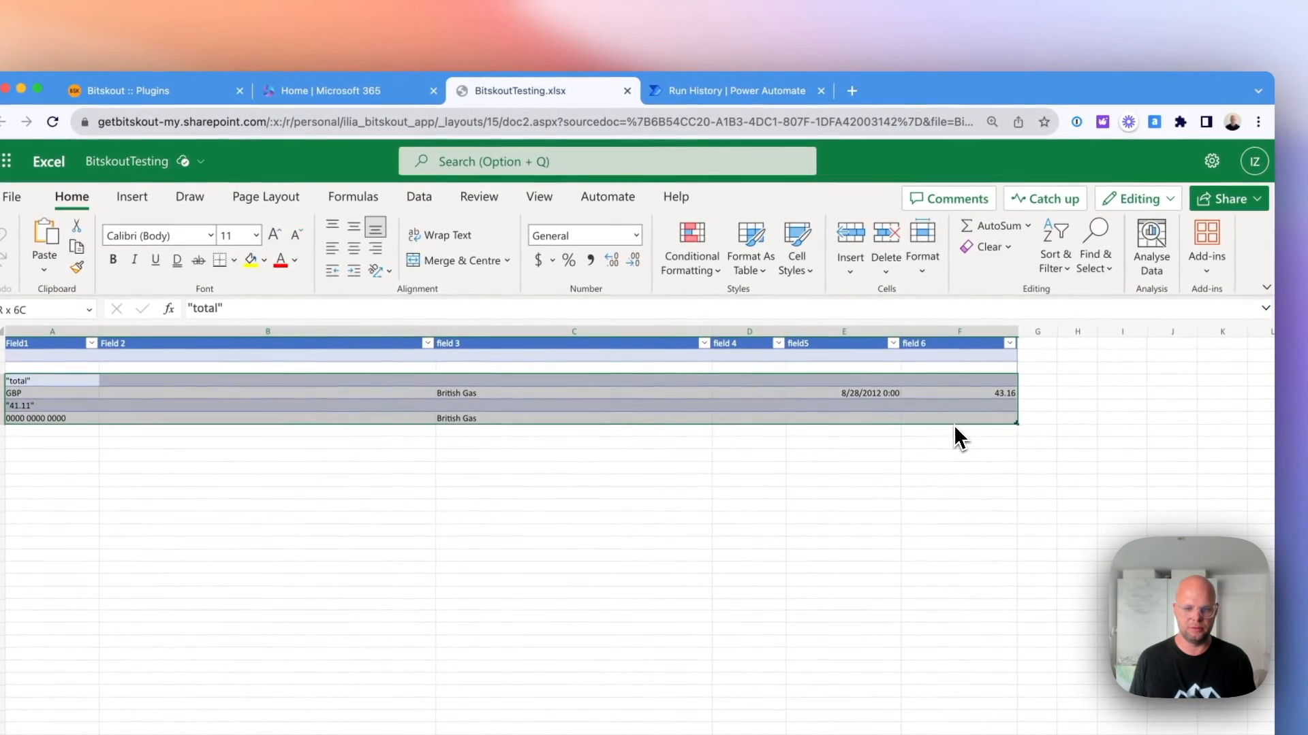
{"action": "key", "text": "Delete"}
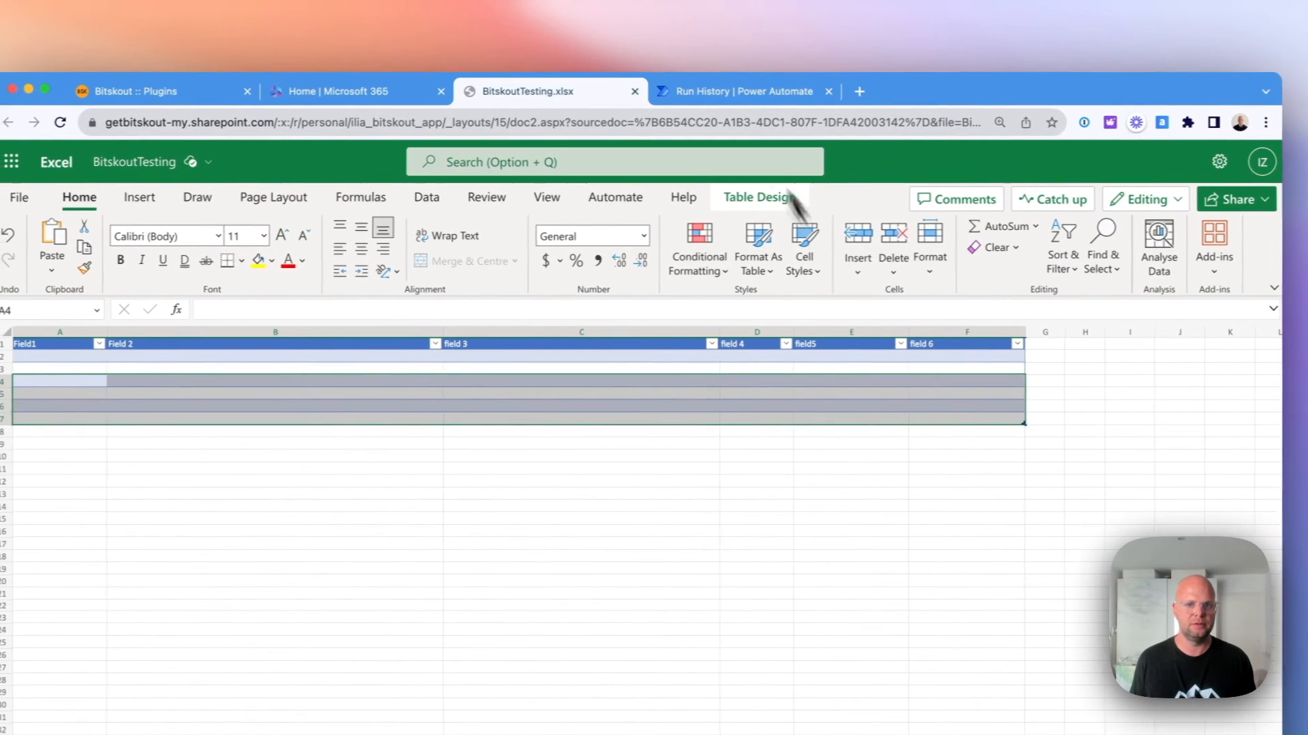
Check the BitskoutTesting.xlsx table for the row added by the flow, and view the run history in Power Automate.
{"action": "left_click", "coordinate": [711, 92]}
{"action": "left_click", "coordinate": [582, 92]}
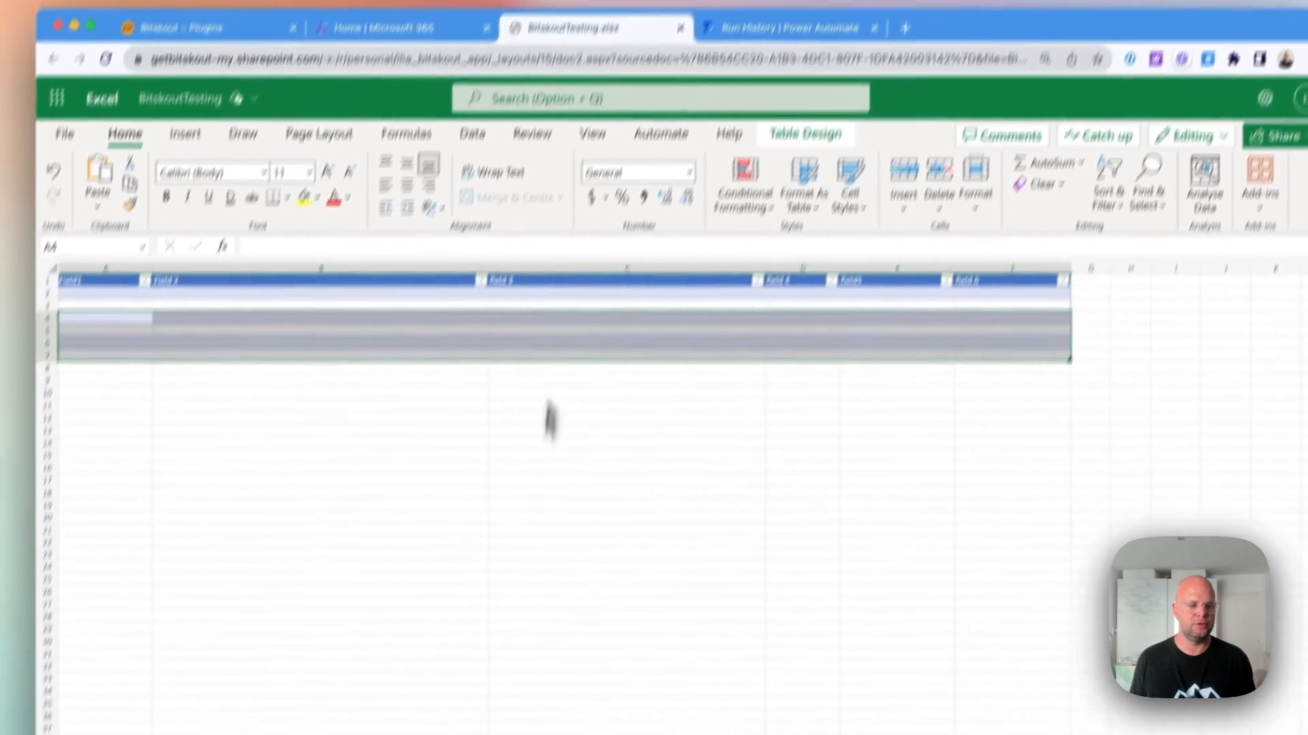
{"action": "left_click", "coordinate": [510, 628]}
{"action": "left_click_drag", "start_coordinate": [140, 281], "coordinate": [637, 282]}
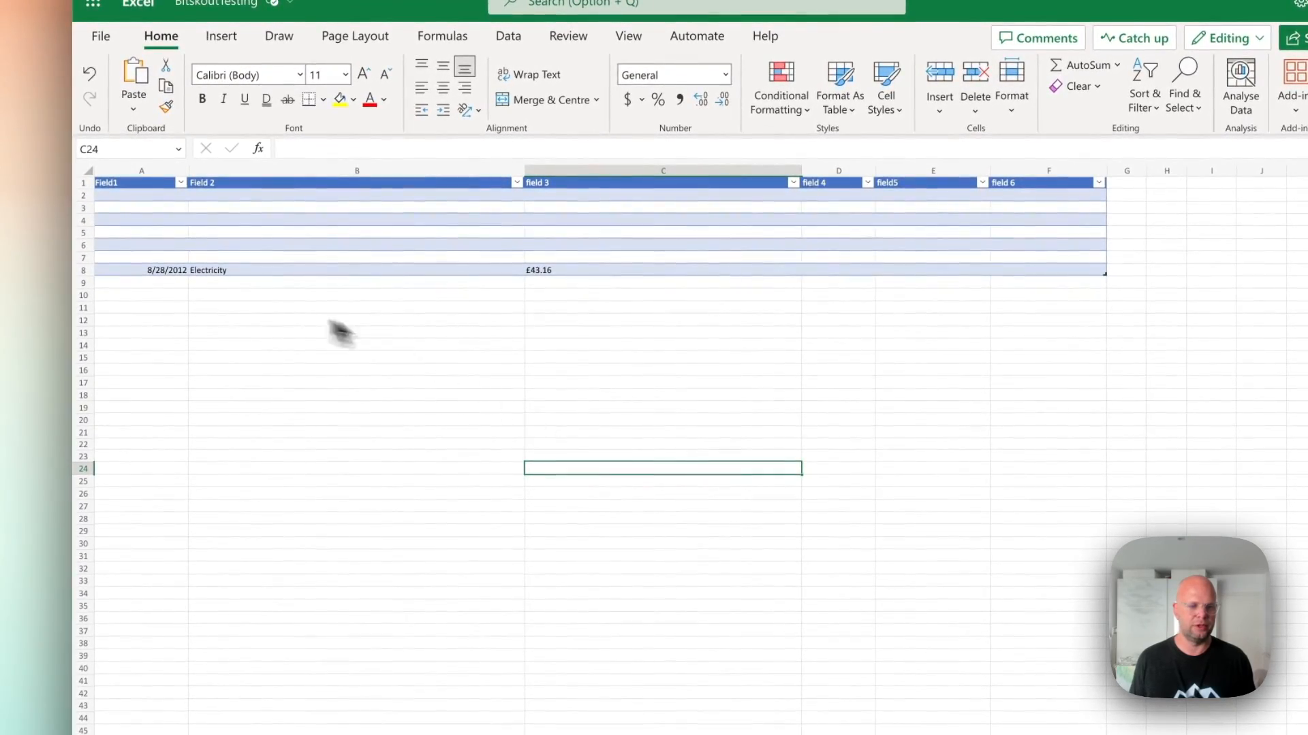
{"action": "left_click", "coordinate": [577, 420]}
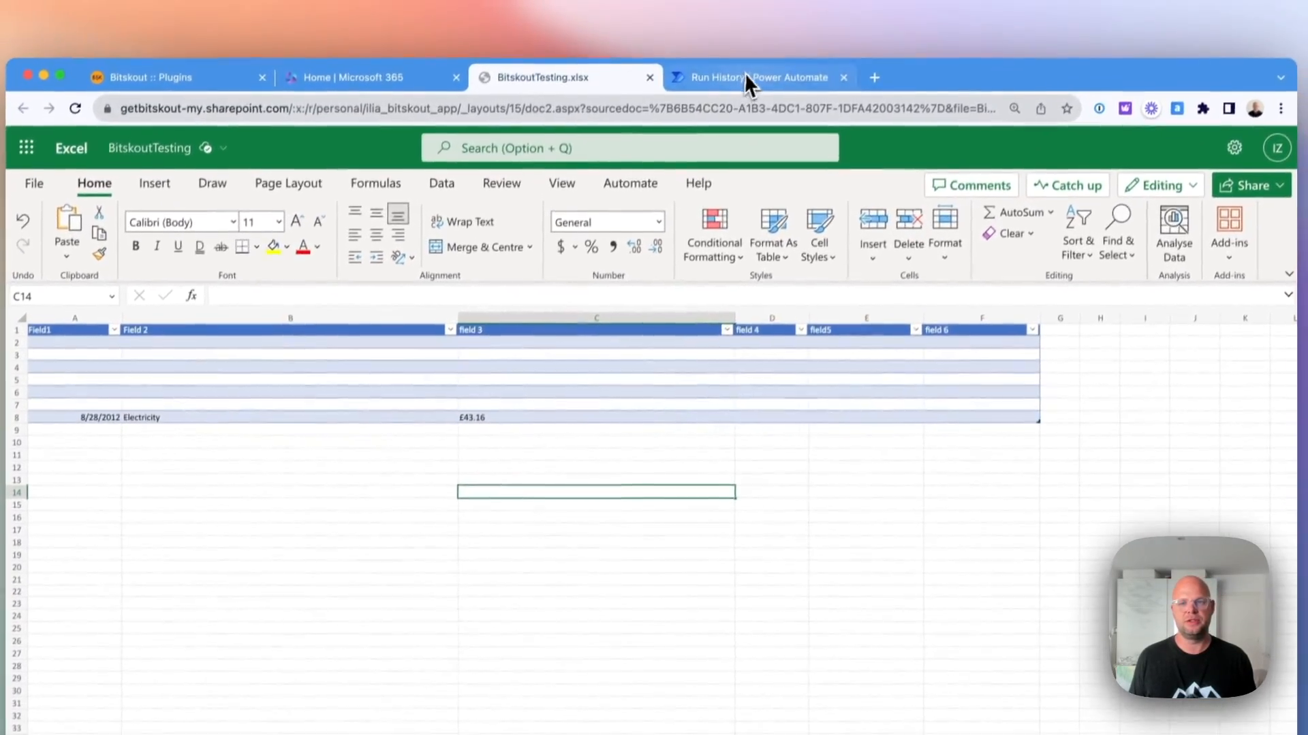
{"action": "left_click", "coordinate": [746, 76]}
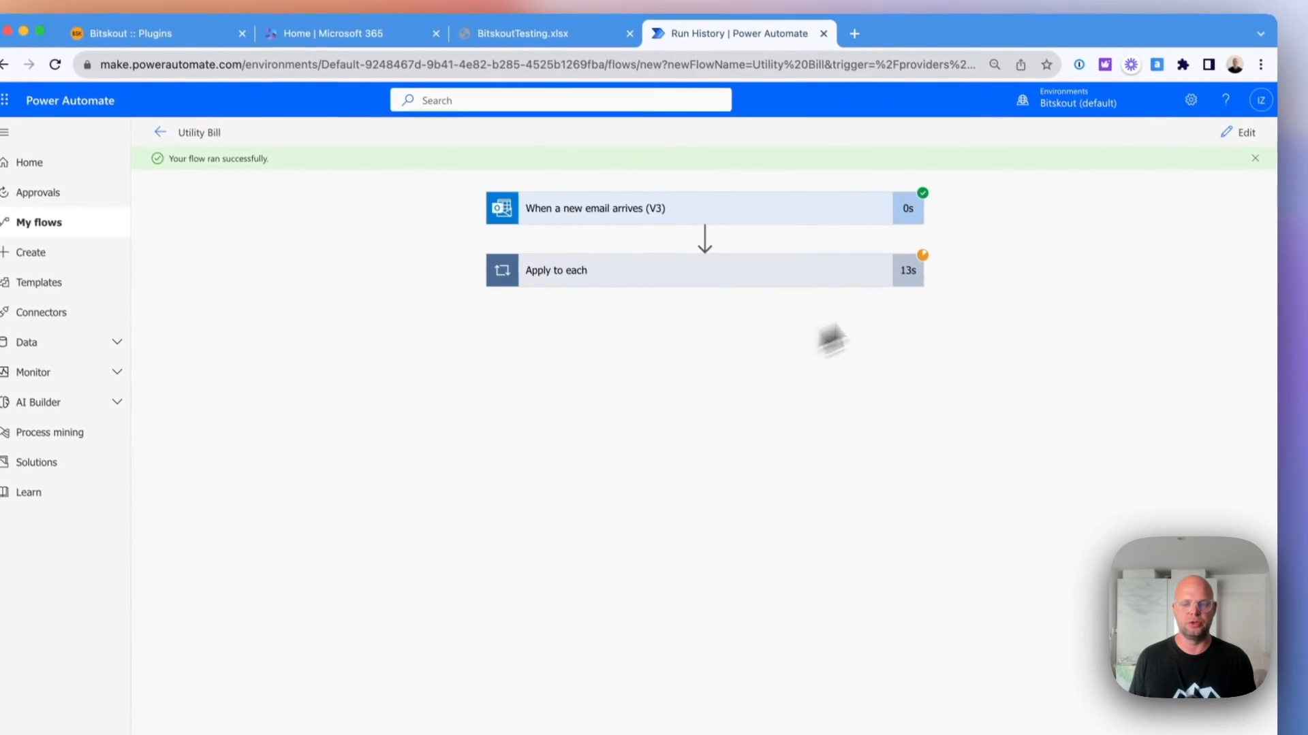